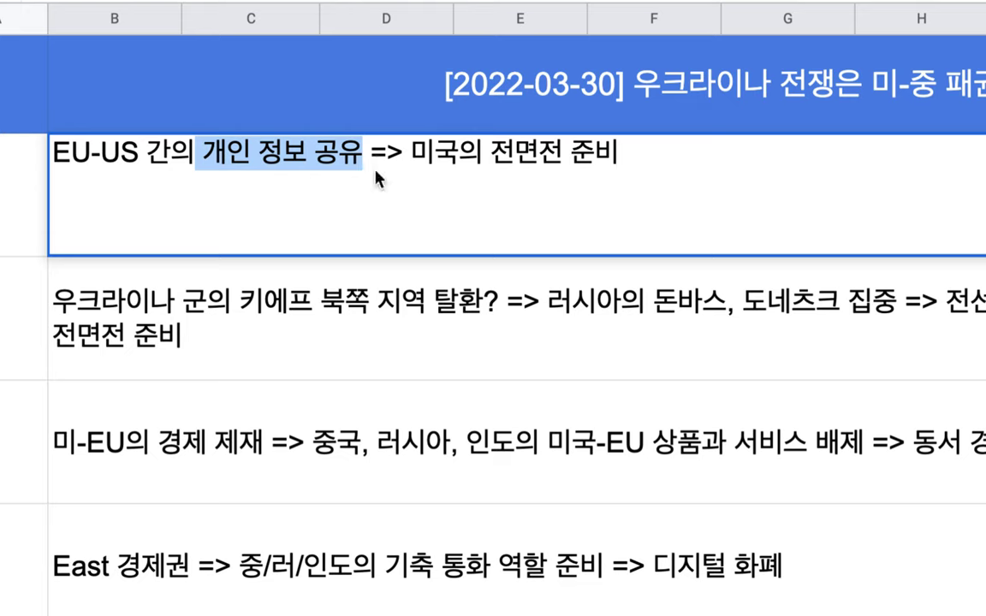
# Highlight "미국의 전면전 준비" in the row 2 note and add a second line reading "프랑스,영국 스페인...".
pyautogui.click(414, 154)
pyautogui.moveTo(415, 154); pyautogui.dragTo(624, 151)
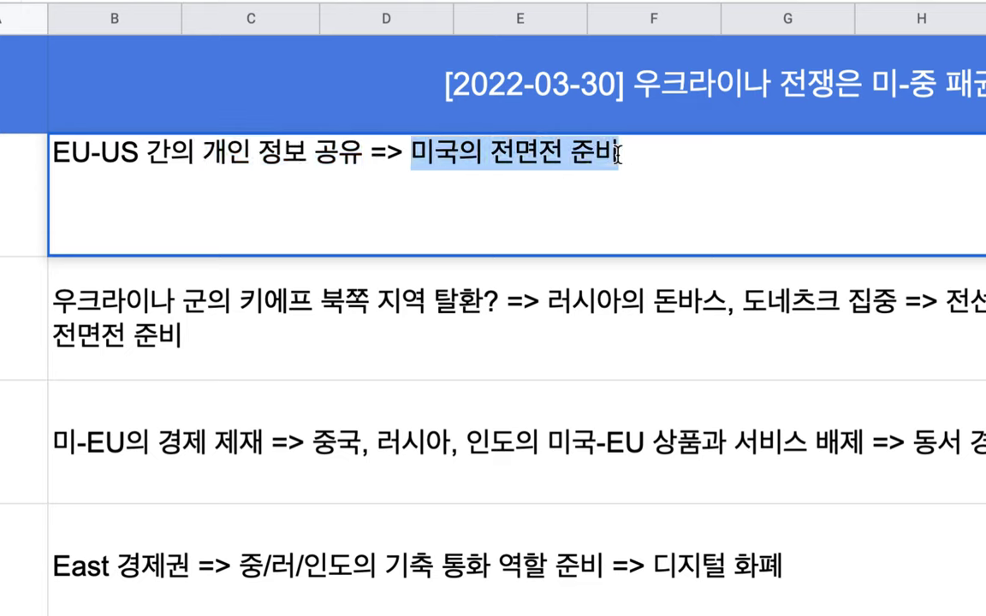
pyautogui.click(642, 152)
pyautogui.hotkey('alt', 'Return')
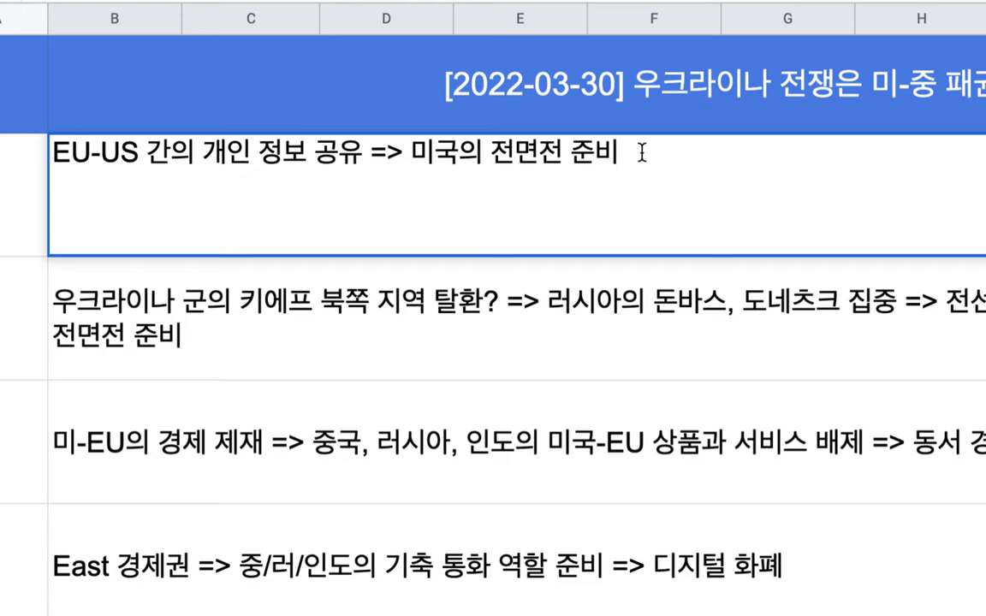
pyautogui.write('dlxk')
pyautogui.press('BackSpace')
pyautogui.press('BackSpace')
pyautogui.press('BackSpace')
pyautogui.press('BackSpace')
pyautogui.write('프랑스,ㅇㅕㅇㅇ')
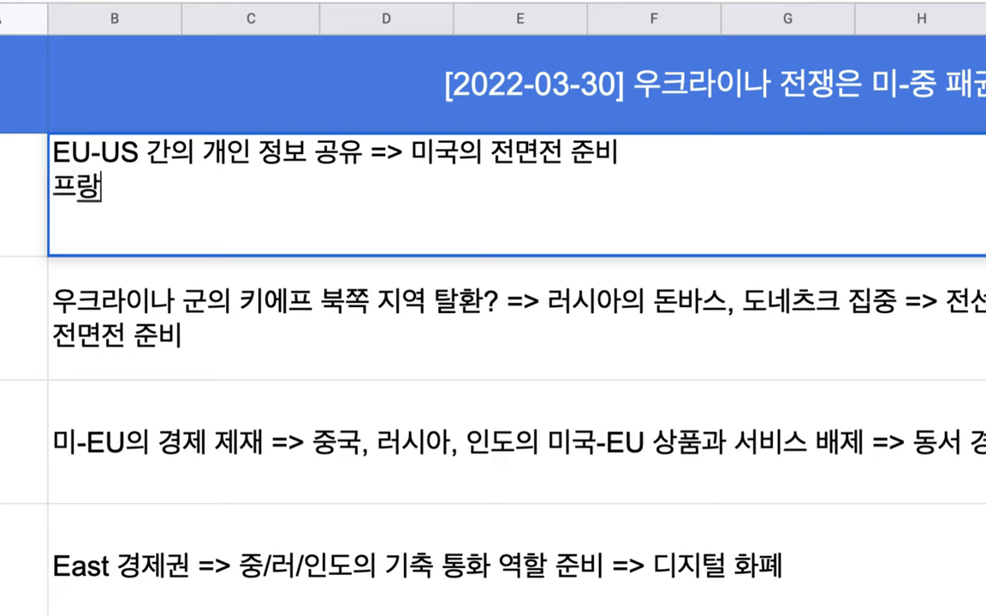
pyautogui.press('BackSpace')
pyautogui.press('BackSpace')
pyautogui.press('BackSpace')
pyautogui.write('ㅕㅇㄱㅜㄱ ㅅㅡㅍㅔㅇㅣㄴ...')
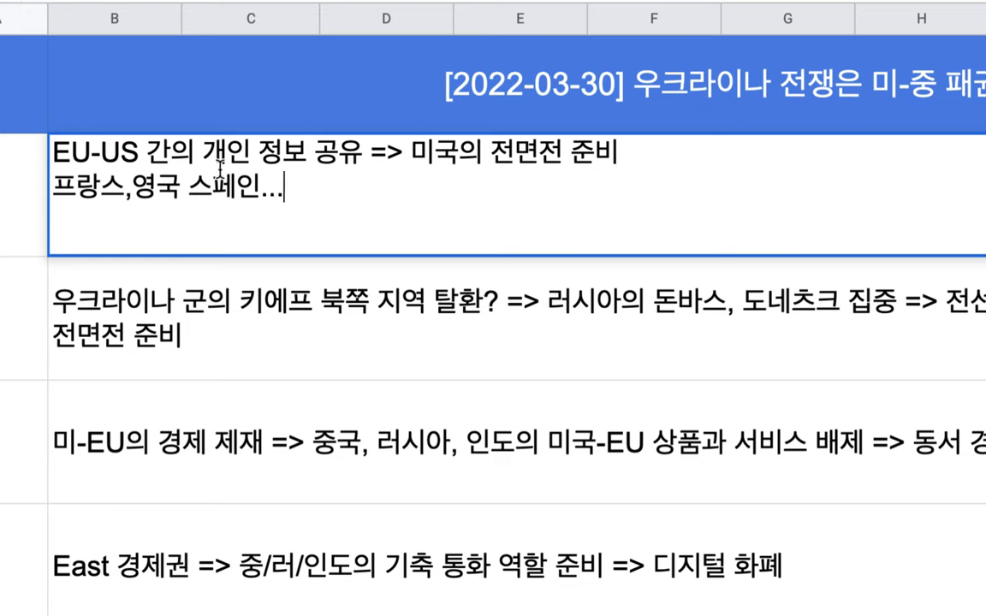
# Insert a comma between "영국" and "스페인" in the row 2 note.
pyautogui.click(188, 186)
pyautogui.press('BackSpace')
pyautogui.write(',')
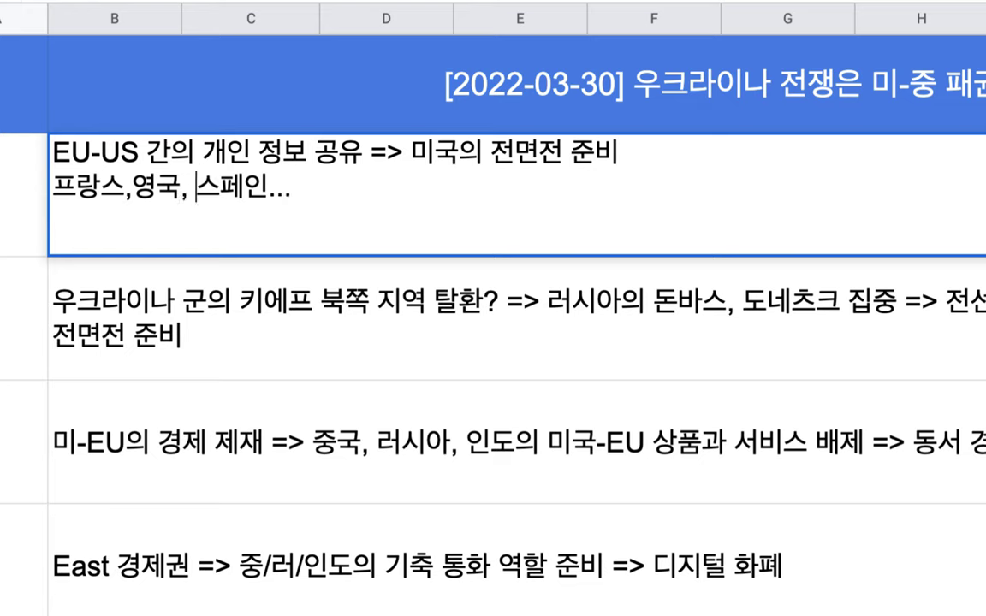
# Continue the second line of the row 2 note with "시민들이 구글의 검색, 유튜브 시청, 페이스북 글....미국에 제공".
pyautogui.click(303, 194)
pyautogui.write('시민')
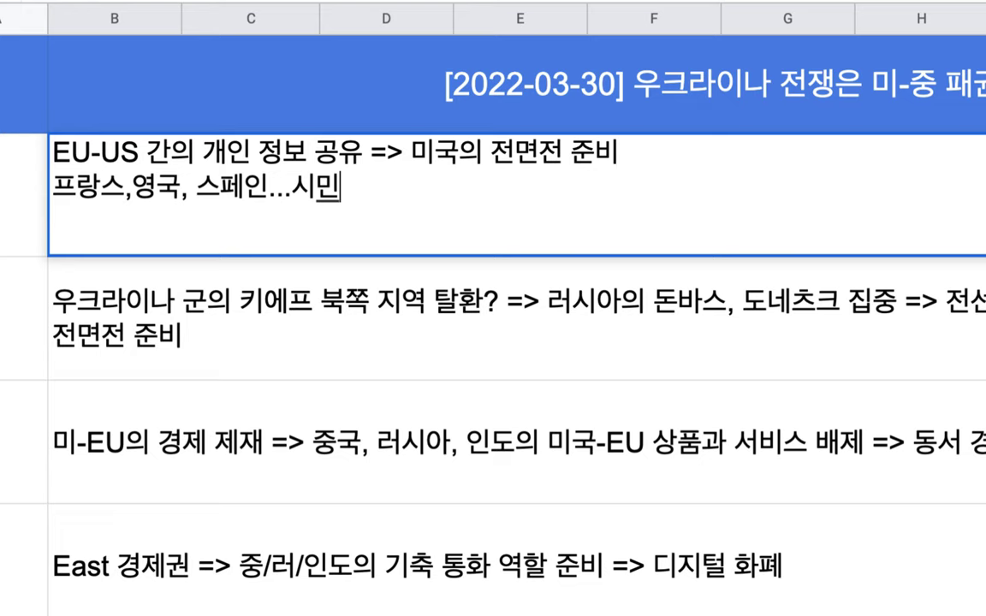
pyautogui.write('들이 ㄱ구글의 검색, ')
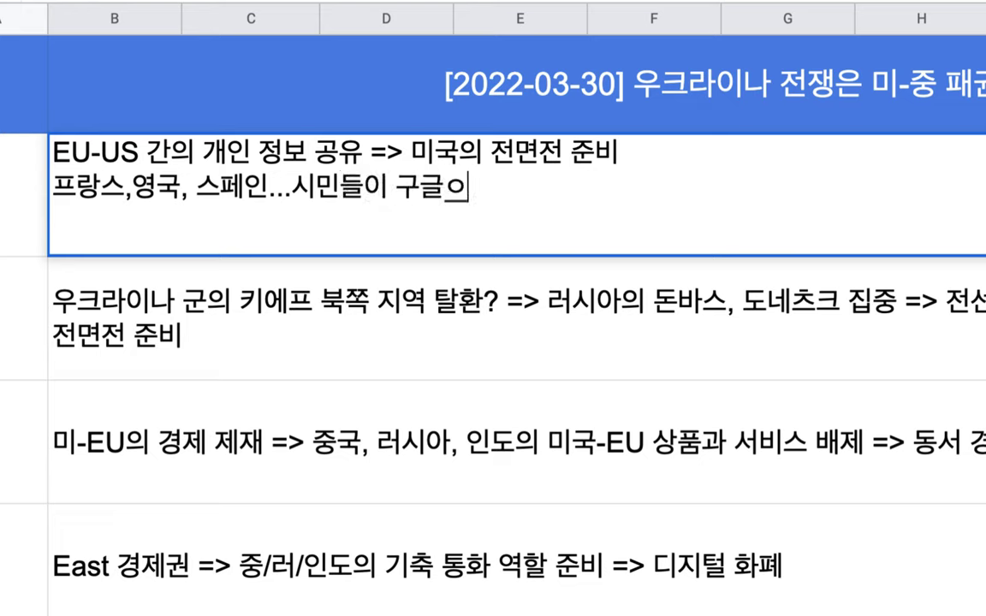
pyautogui.write('유튜브 싳')
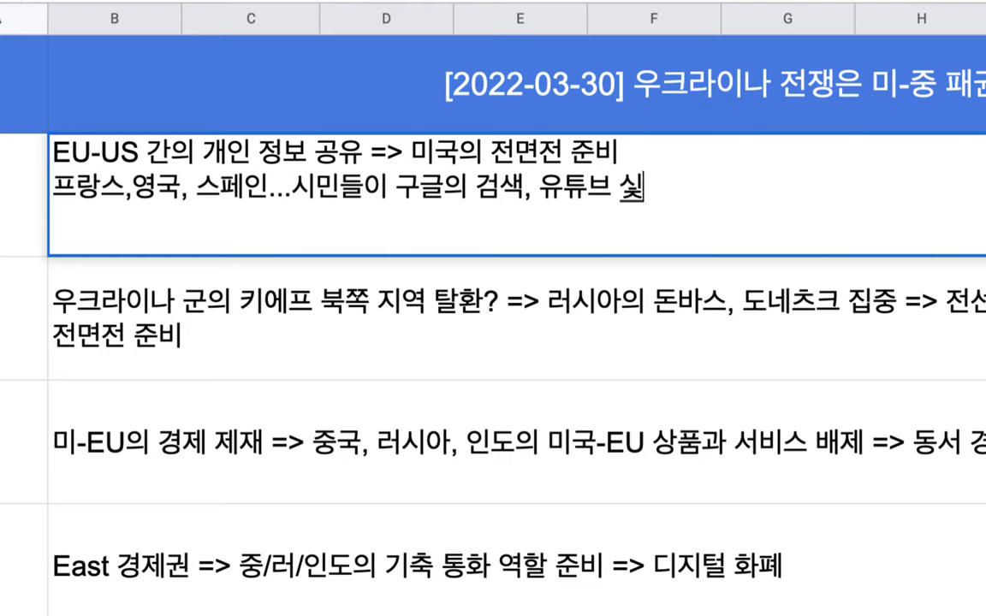
pyautogui.press('BackSpace')
pyautogui.write('시청, 페이스북')
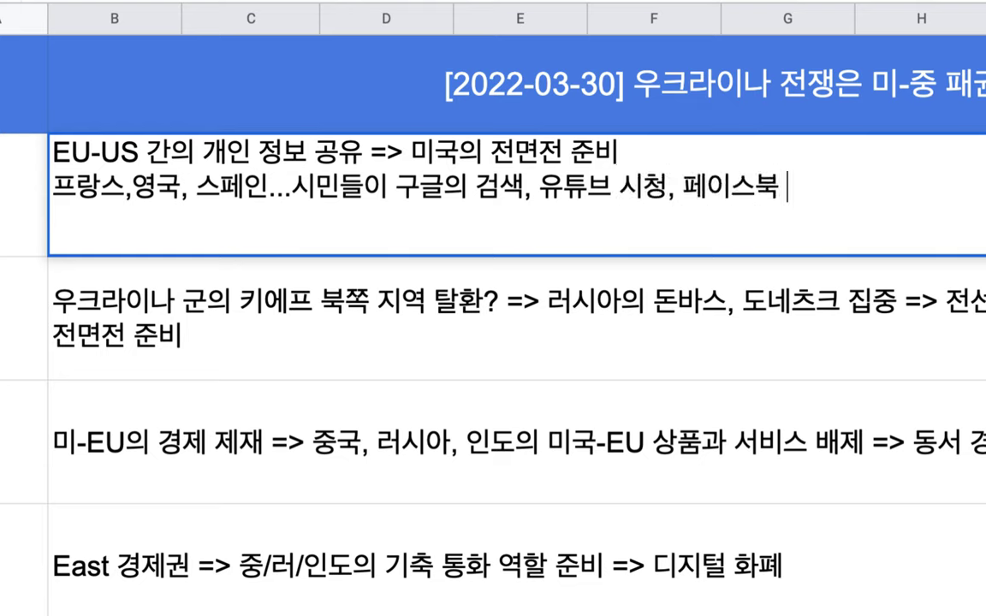
pyautogui.write(' 글....')
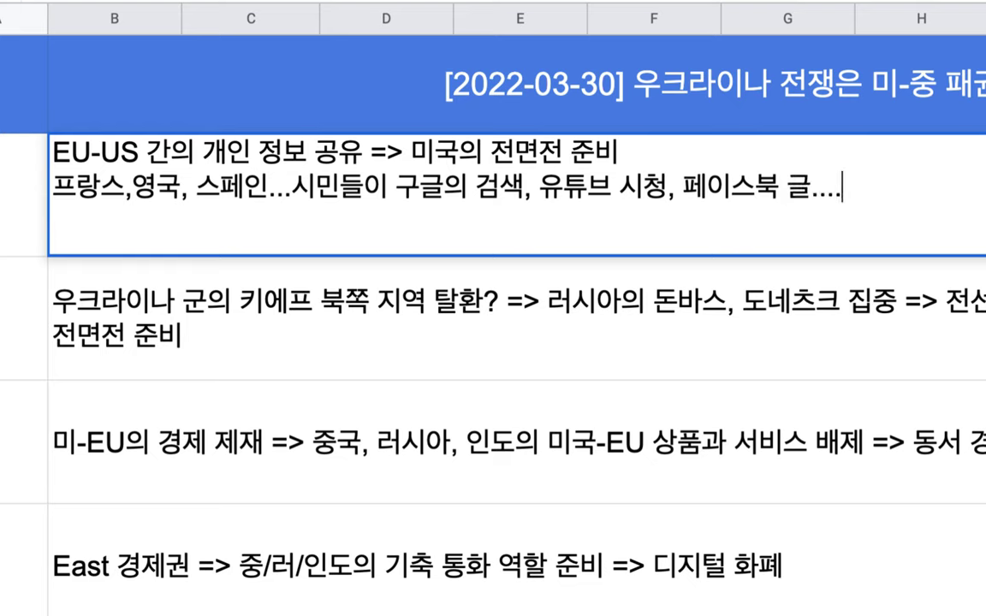
pyautogui.write('미국에 ㅔ')
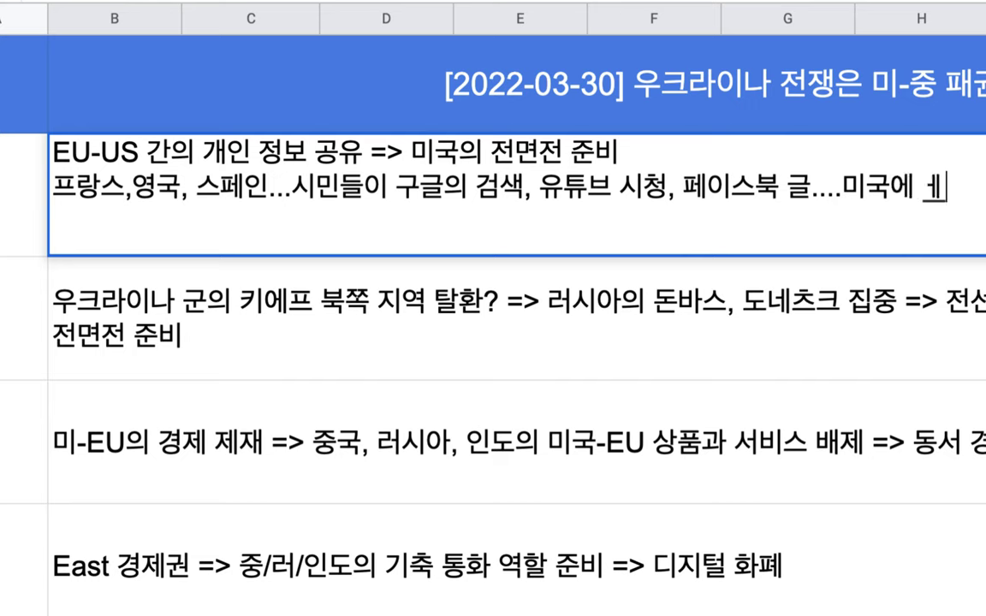
pyautogui.press('BackSpace')
pyautogui.write('제공')
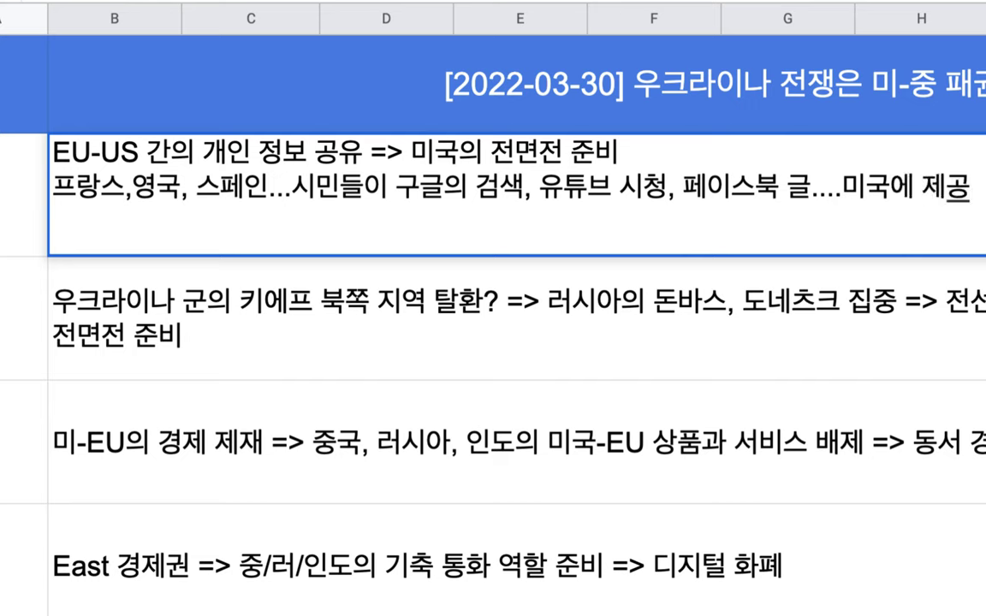
# Highlight the second line of the row 2 note, and add a third line reading "IE, Chrome".
pyautogui.tripleClick(333, 180)
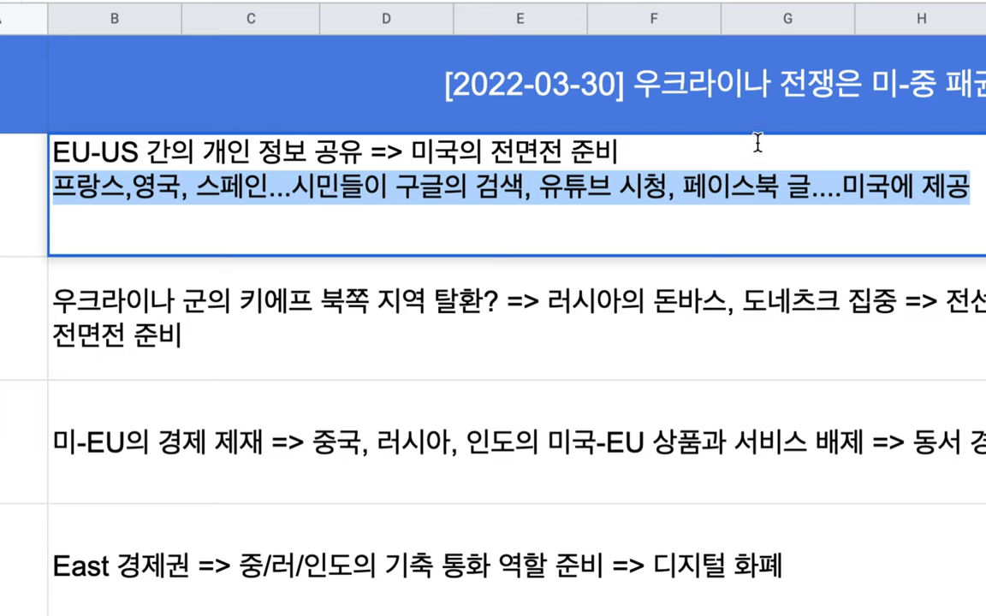
pyautogui.click(962, 189)
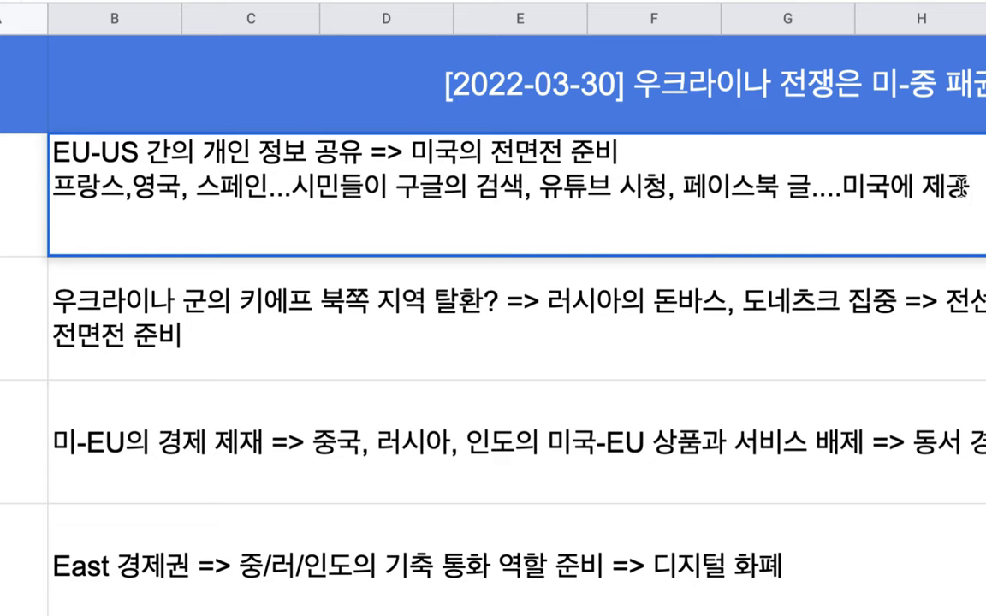
pyautogui.hotkey('alt', 'Return')
pyautogui.write('IE, Chrome')
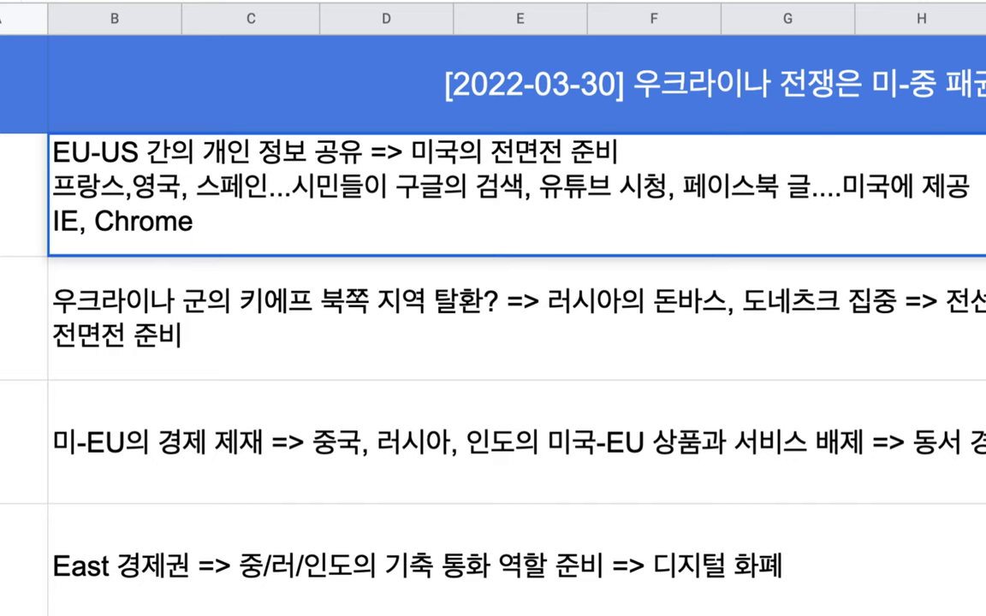
pyautogui.hscroll(4, 847, 141)
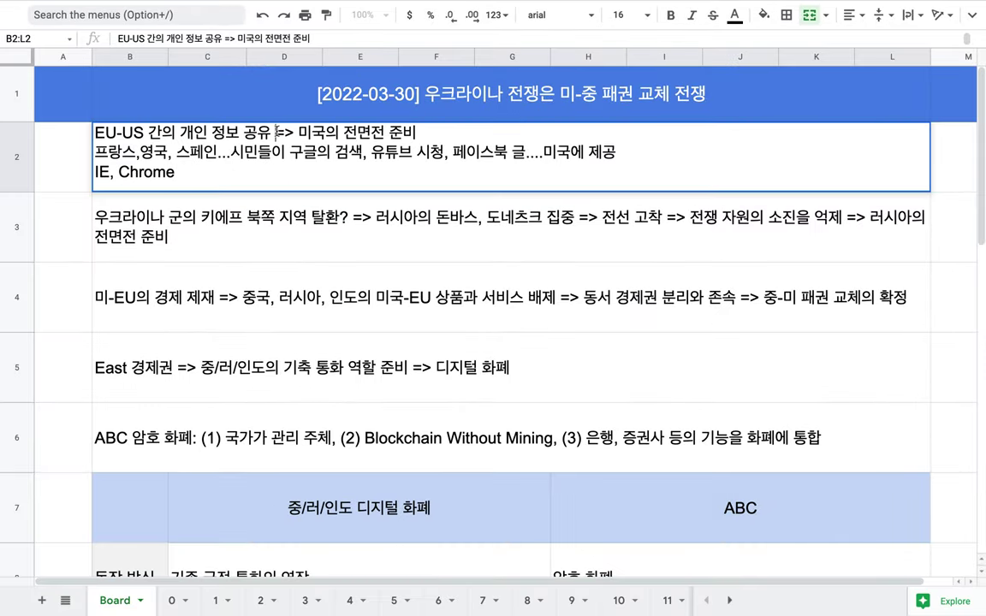
# Insert "-EU" after "미국" in the first line of the row 2 note, and highlight the two lines below it.
pyautogui.moveTo(272, 132); pyautogui.dragTo(72, 120)
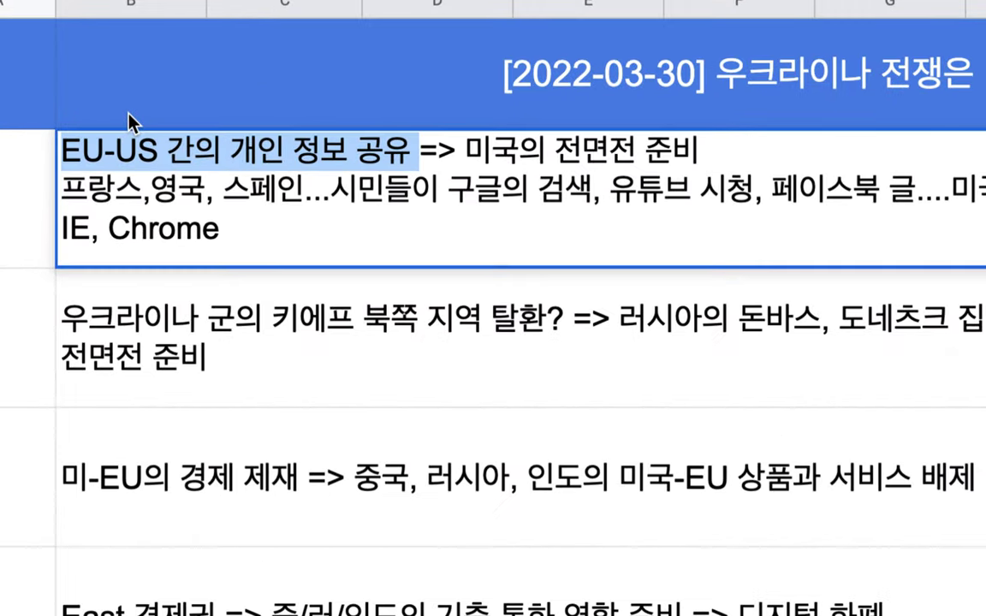
pyautogui.moveTo(469, 150); pyautogui.dragTo(691, 136)
pyautogui.click(513, 152)
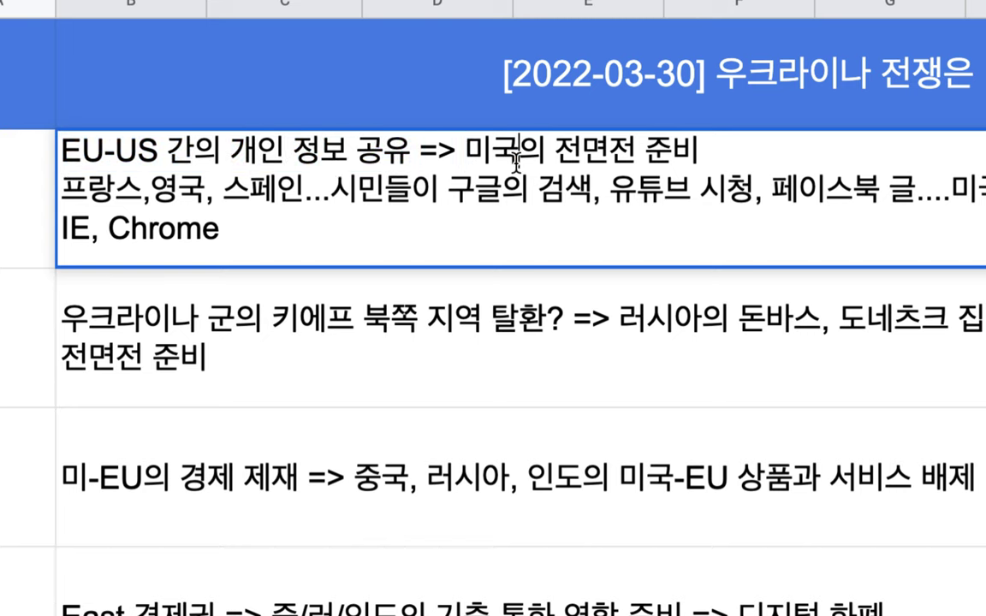
pyautogui.write('-')
pyautogui.press('BackSpace')
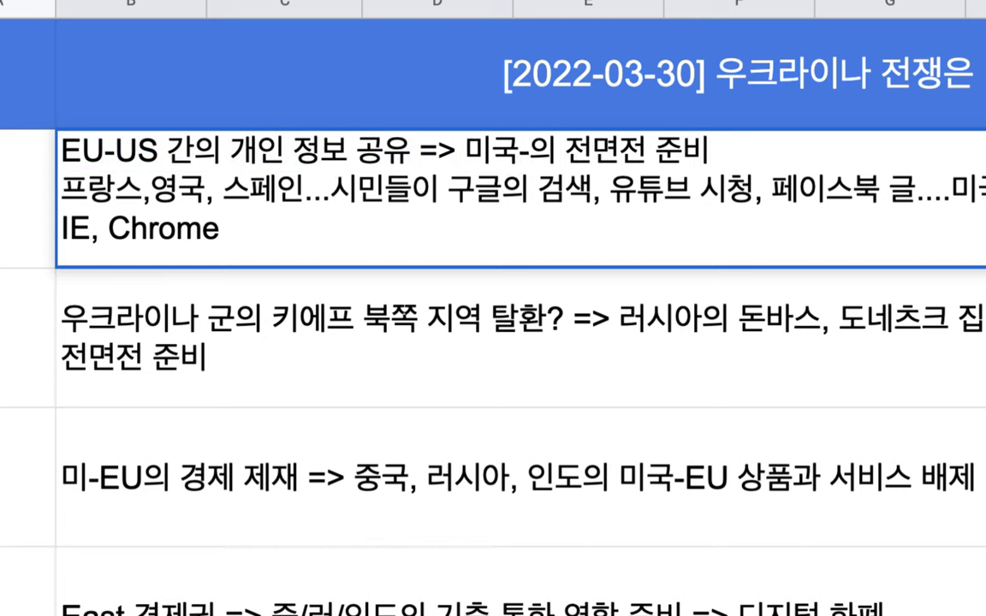
pyautogui.write('EU')
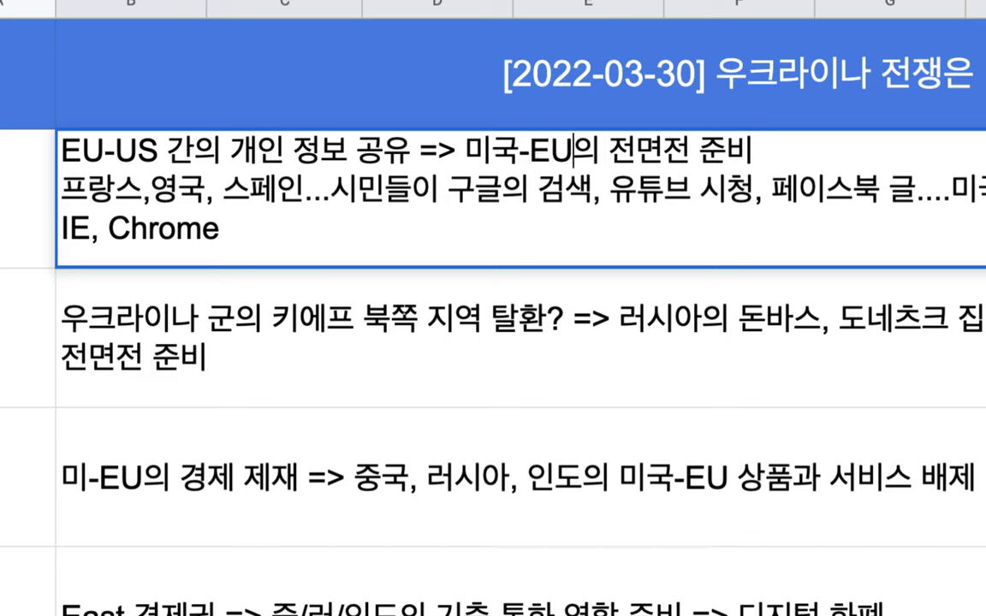
pyautogui.click(237, 228)
pyautogui.moveTo(238, 228); pyautogui.dragTo(71, 196)
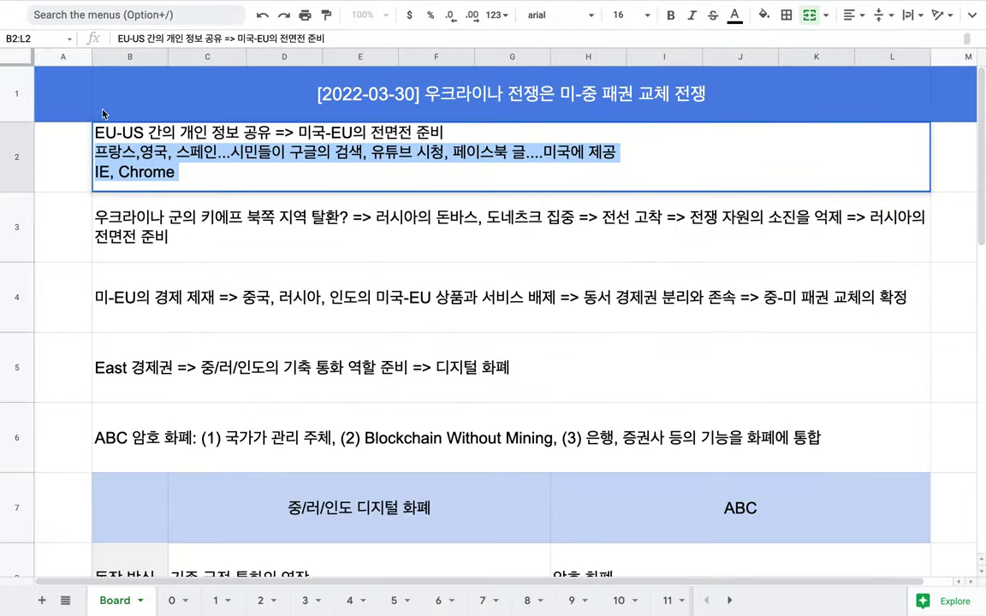
# Edit the row 3 note to insert "수도" before "키에프".
pyautogui.click(174, 205)
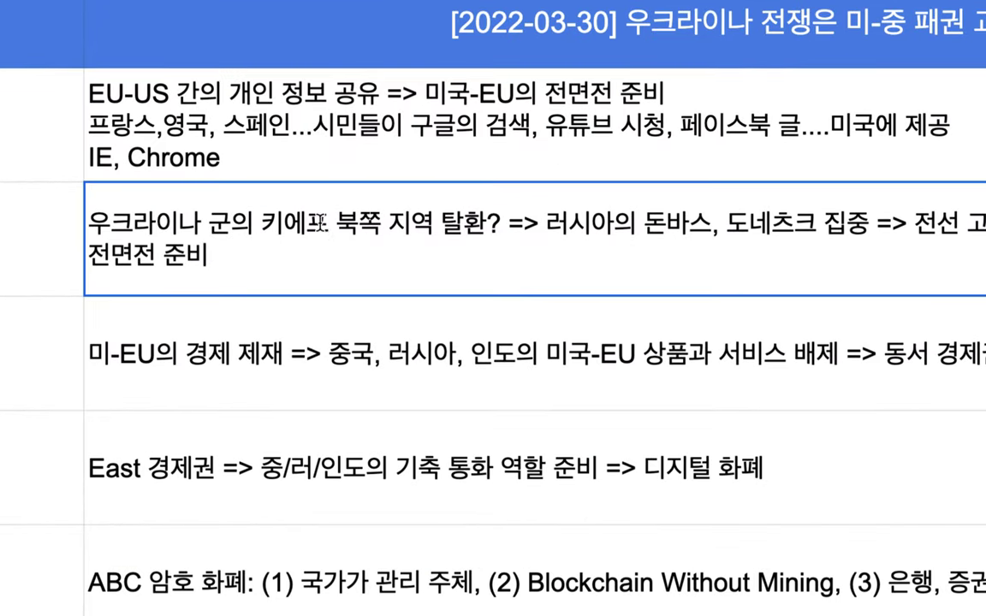
pyautogui.doubleClick(252, 225)
pyautogui.click(258, 209)
pyautogui.write('tn')
pyautogui.press('BackSpace')
pyautogui.press('BackSpace')
pyautogui.write('수도')
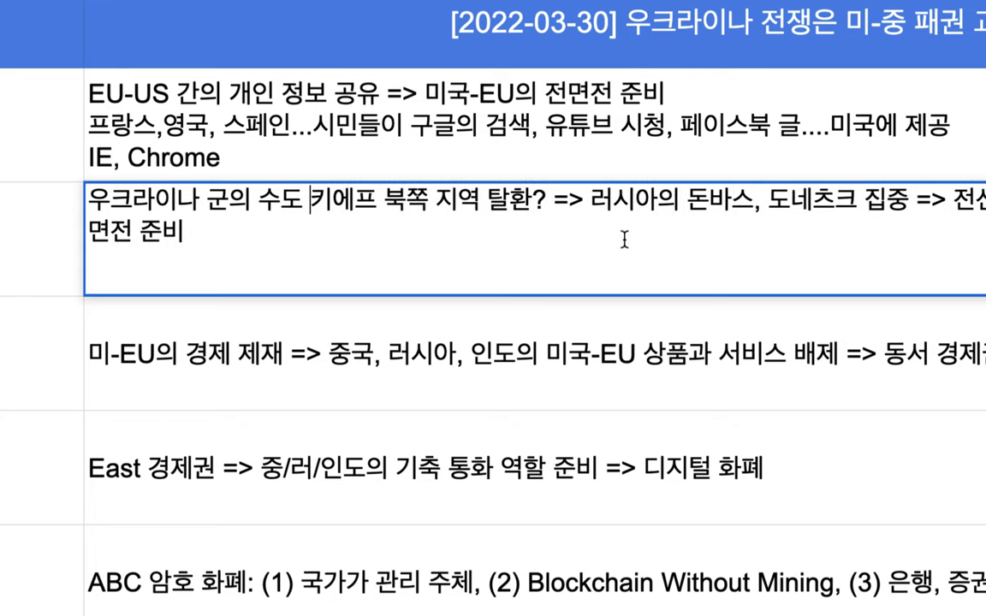
# Insert "동쪽인" before "돈바스" in the row 3 note, and highlight "돈바스, 도네츠크" and "전쟁 자원의 소진".
pyautogui.moveTo(598, 201); pyautogui.dragTo(708, 201)
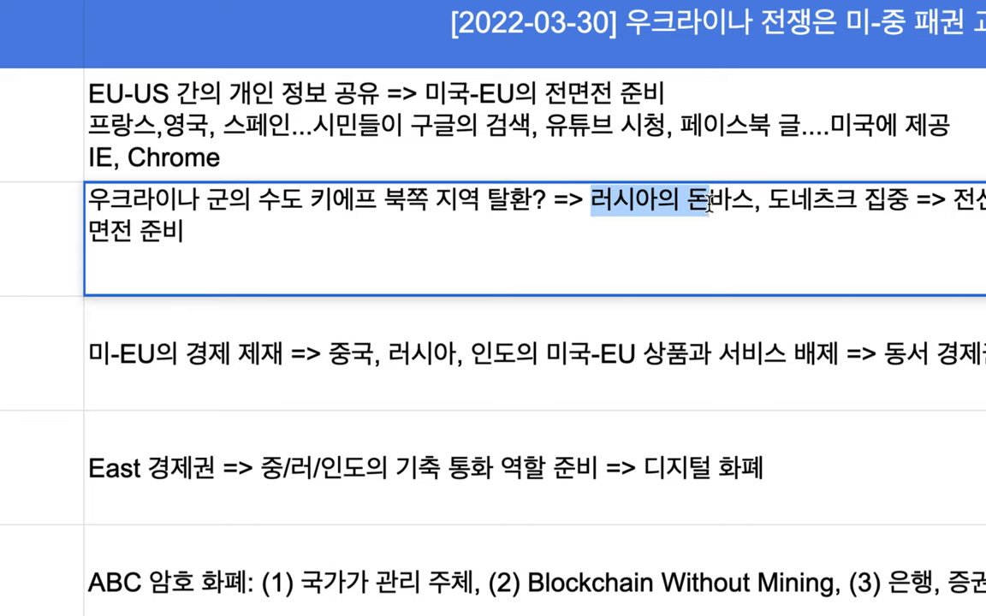
pyautogui.click(686, 201)
pyautogui.write('동쪽ㅇ')
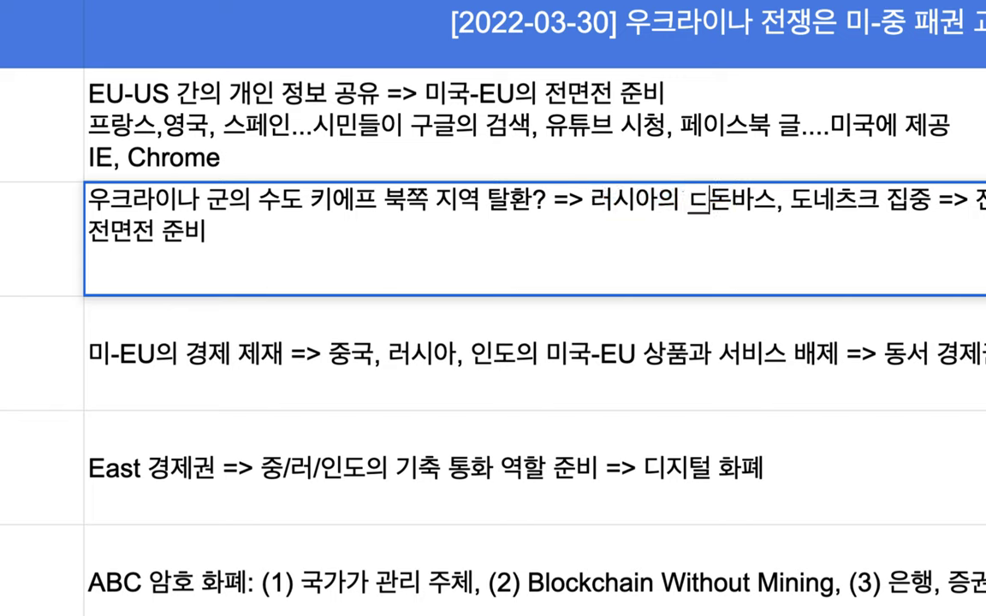
pyautogui.write('인')
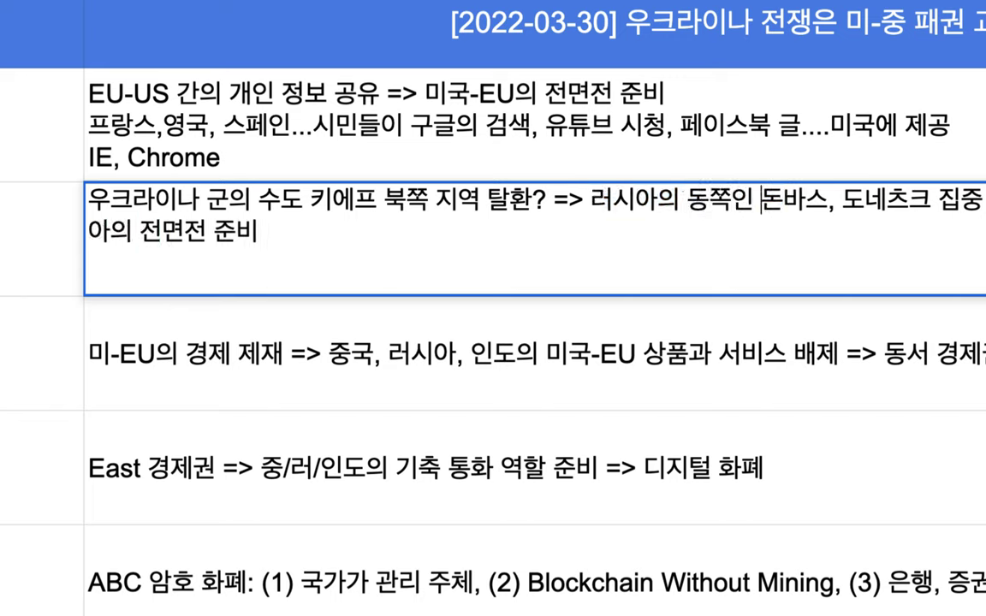
pyautogui.moveTo(759, 201); pyautogui.dragTo(937, 196)
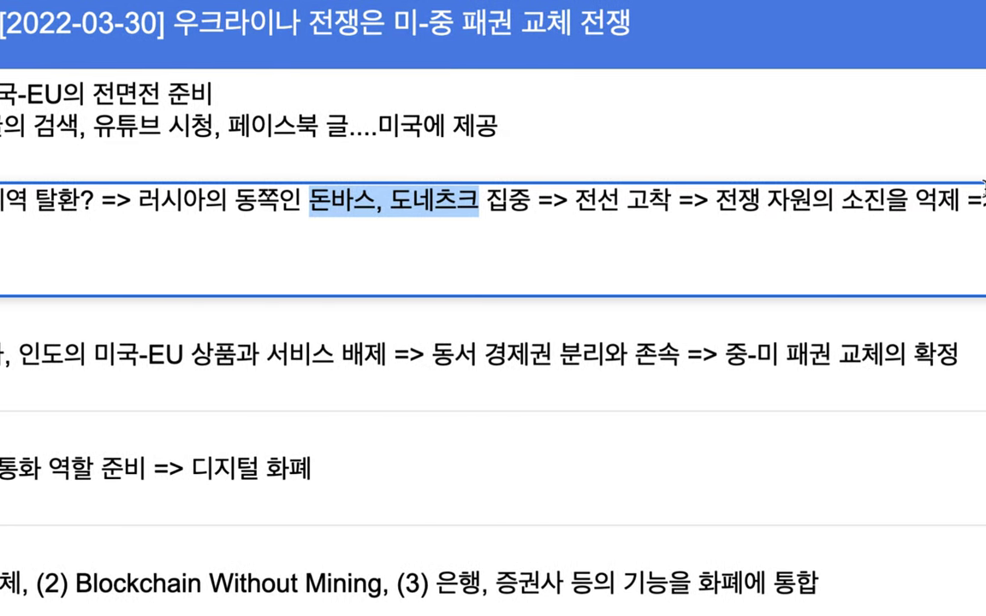
pyautogui.moveTo(711, 202); pyautogui.dragTo(883, 200)
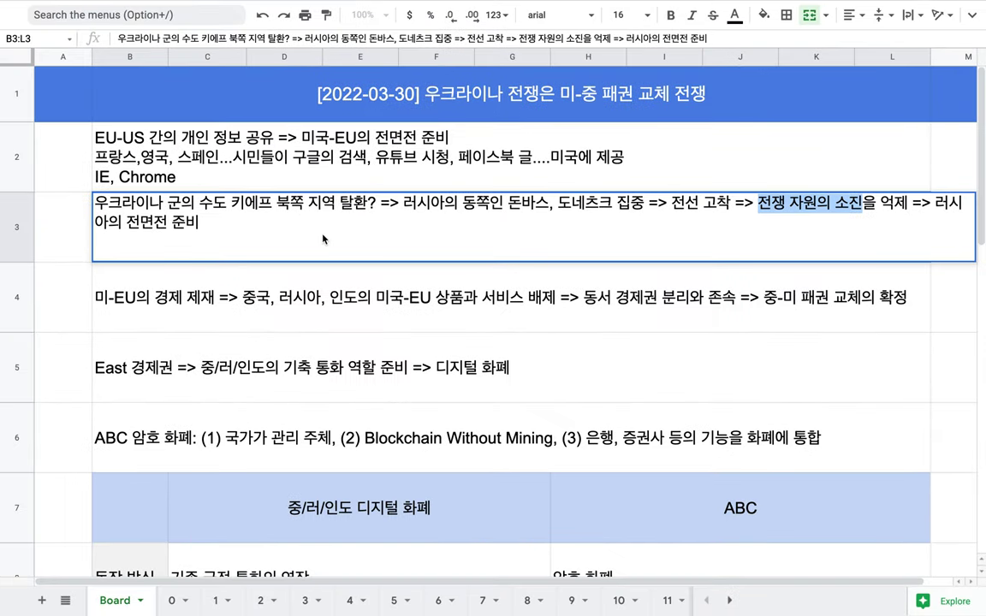
# Add a new line at the end of the row 3 note reading "미군의 동유럽 추가 파병".
pyautogui.click(290, 210)
pyautogui.click(266, 224)
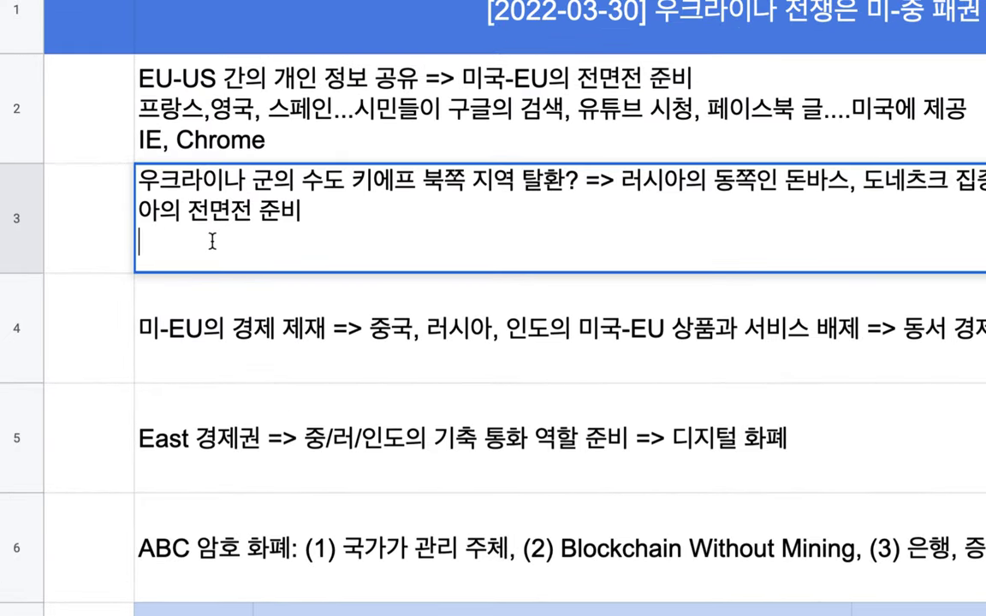
pyautogui.write('미군의 ')
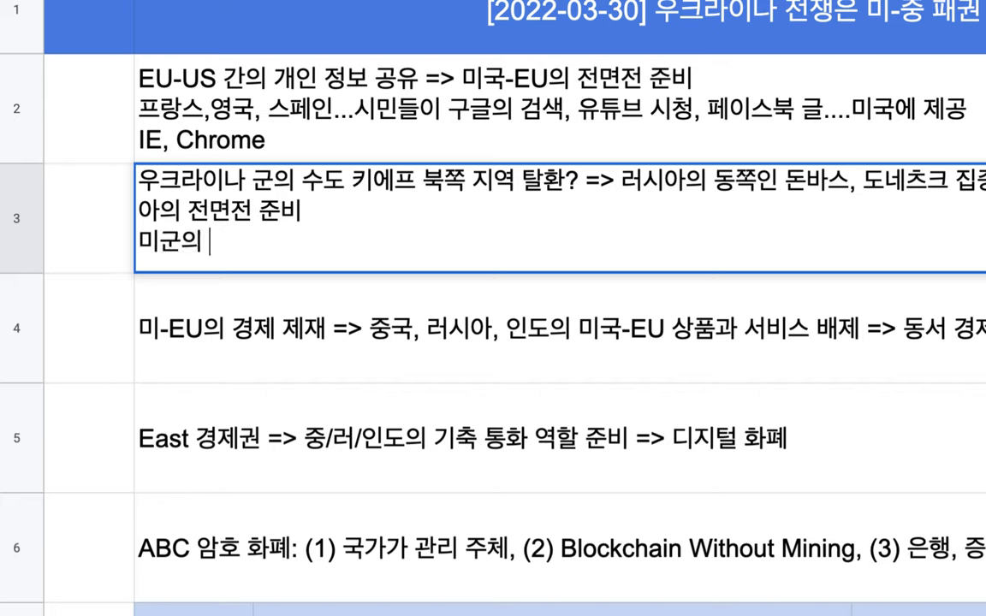
pyautogui.write('동유럽 츠')
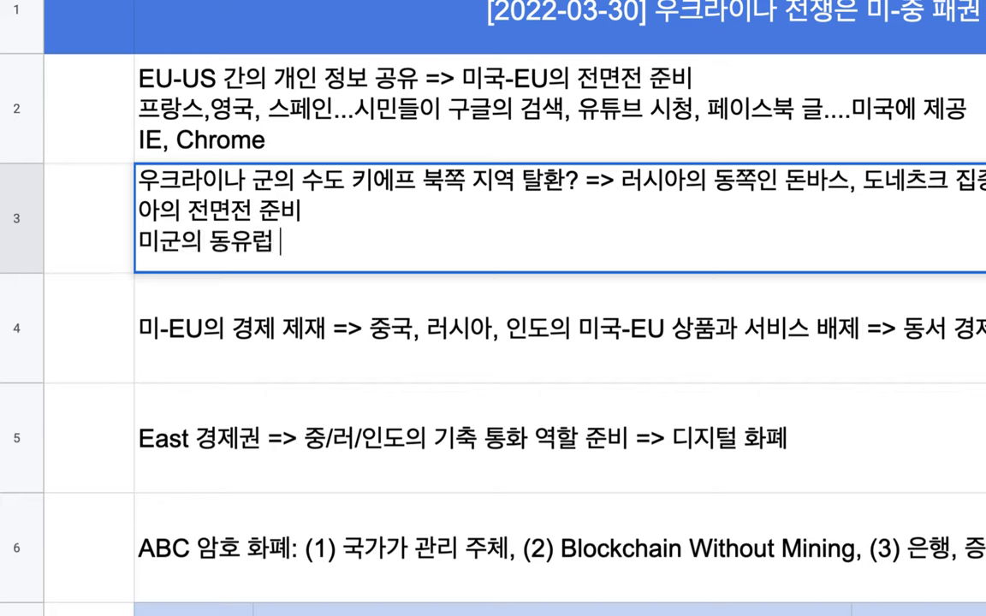
pyautogui.press('BackSpace')
pyautogui.press('BackSpace')
pyautogui.write('추가 ')
pyautogui.write('패')
pyautogui.write('병')
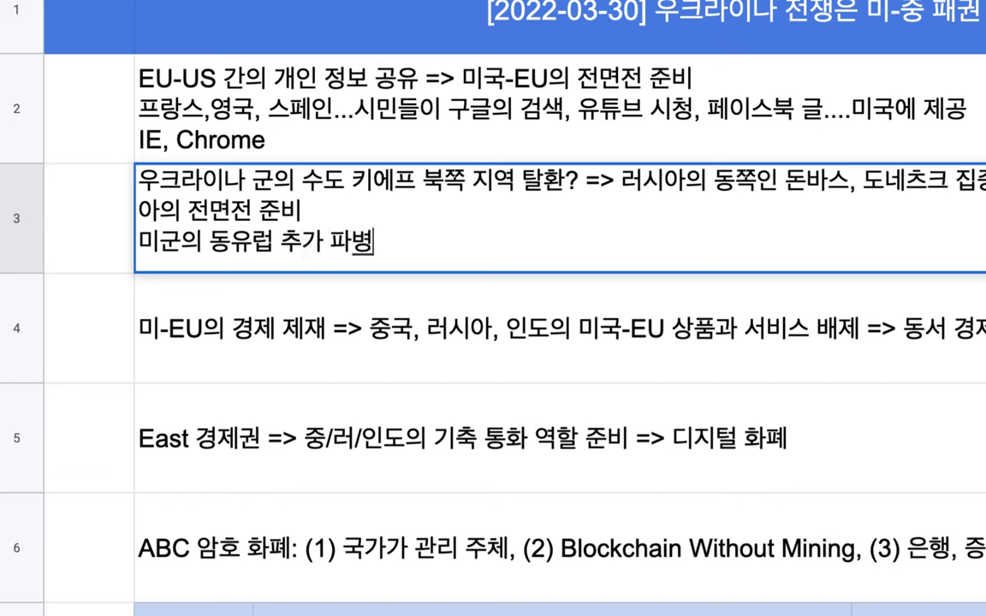
pyautogui.write(',')
pyautogui.press('BackSpace')
# Highlight "돈바스, 도네츠크" in the row 3 note, and finish editing by selecting the row 4 note.
pyautogui.click(295, 208)
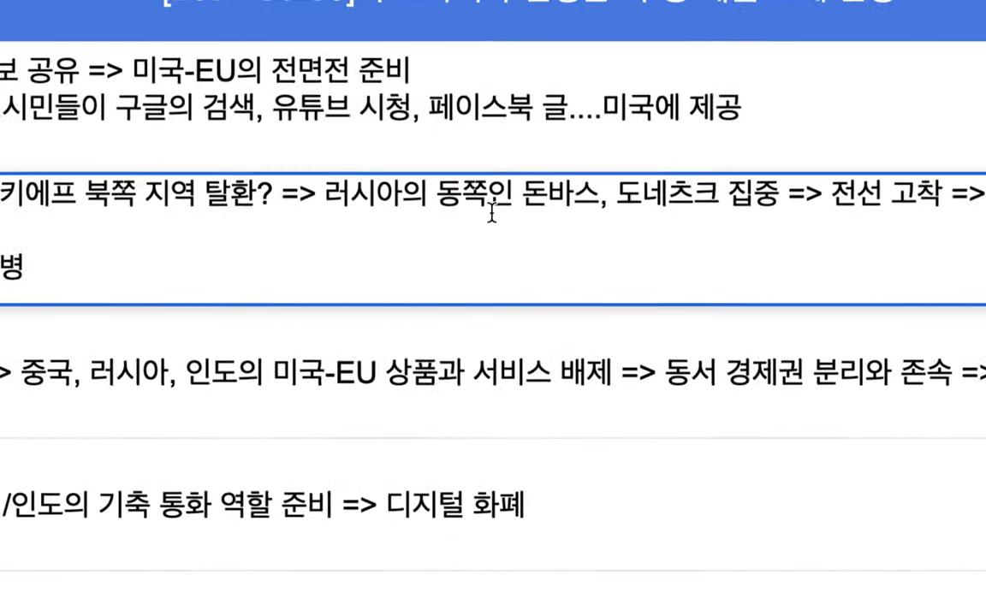
pyautogui.moveTo(524, 206); pyautogui.dragTo(704, 193)
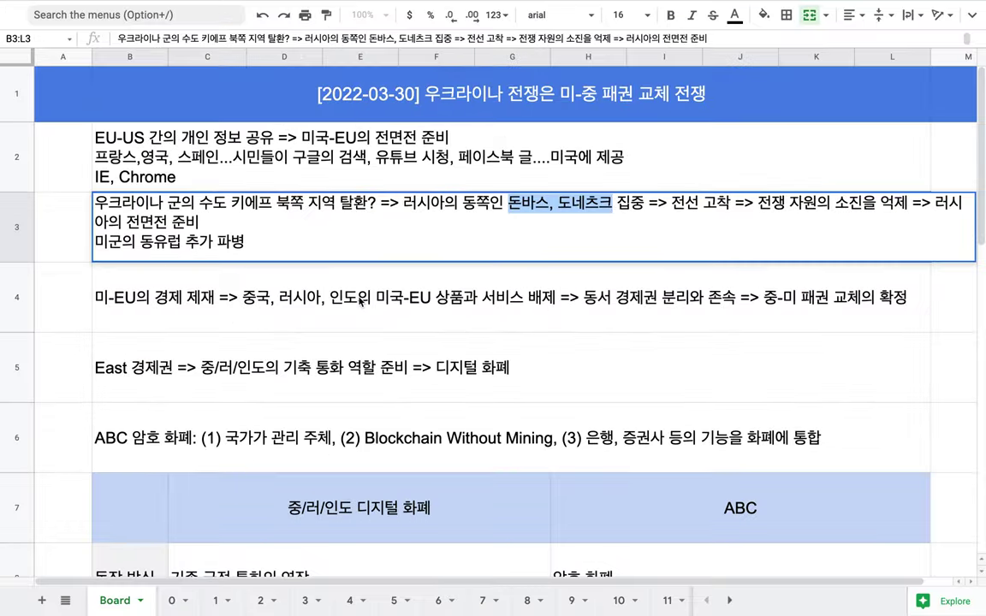
pyautogui.click(359, 300)
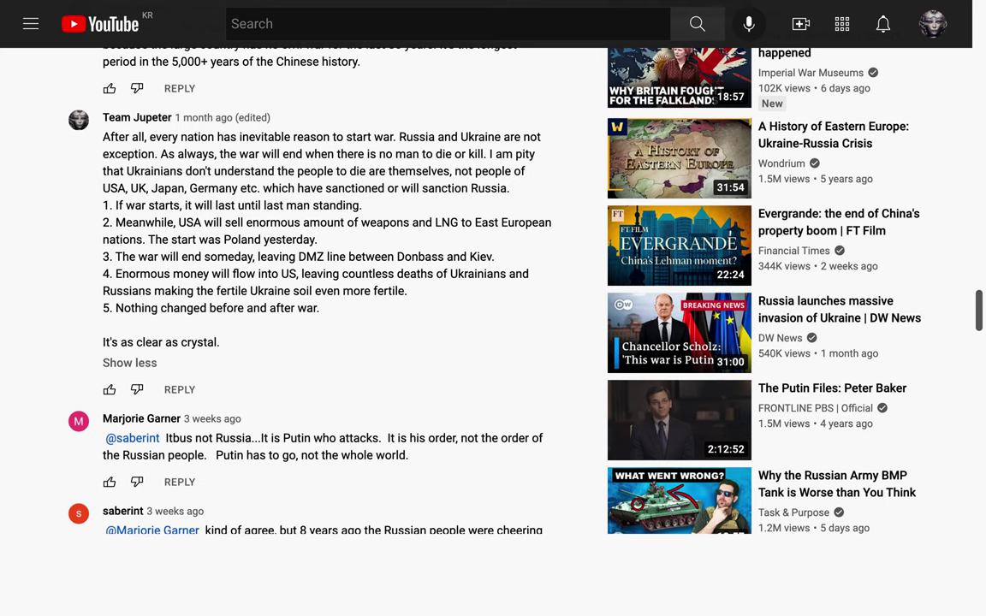
# Look back through the YouTube comment thread and highlight the publication date of the Ukraine-Russia crisis video.
pyautogui.scroll(2, 368, 214)
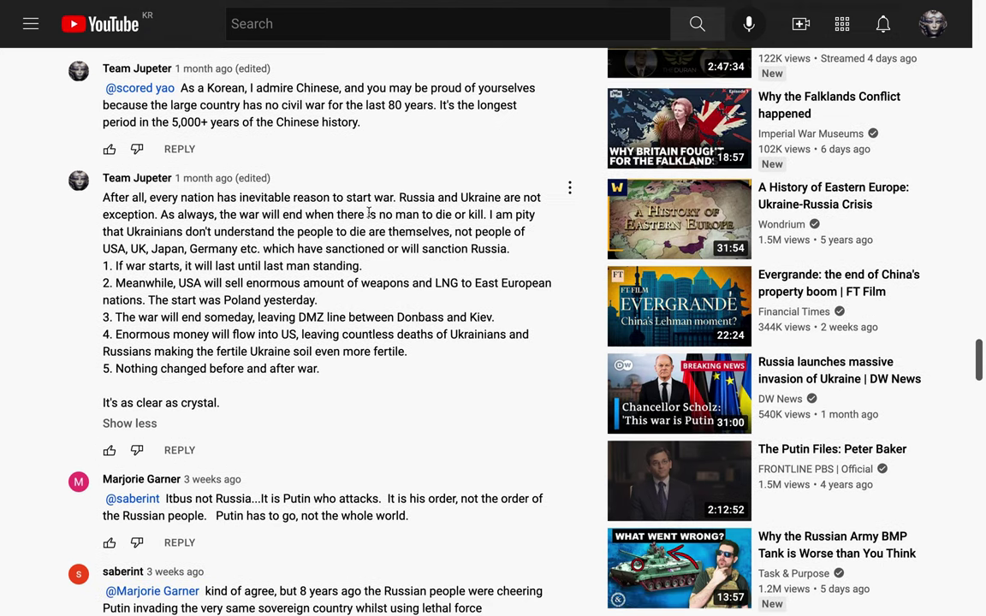
pyautogui.scroll(2, 356, 209)
pyautogui.scroll(20, 357, 207)
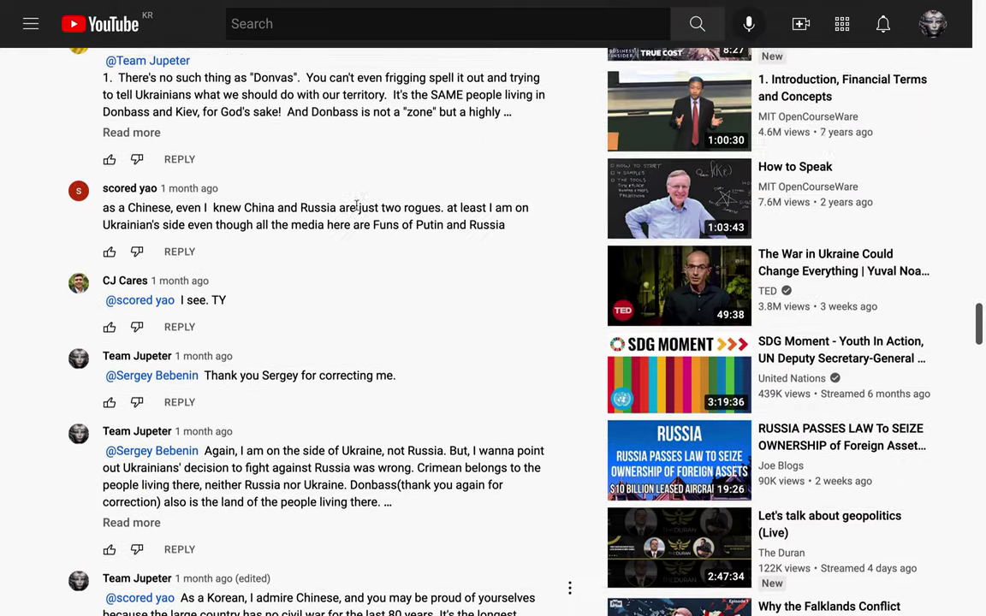
pyautogui.scroll(-4, 358, 210)
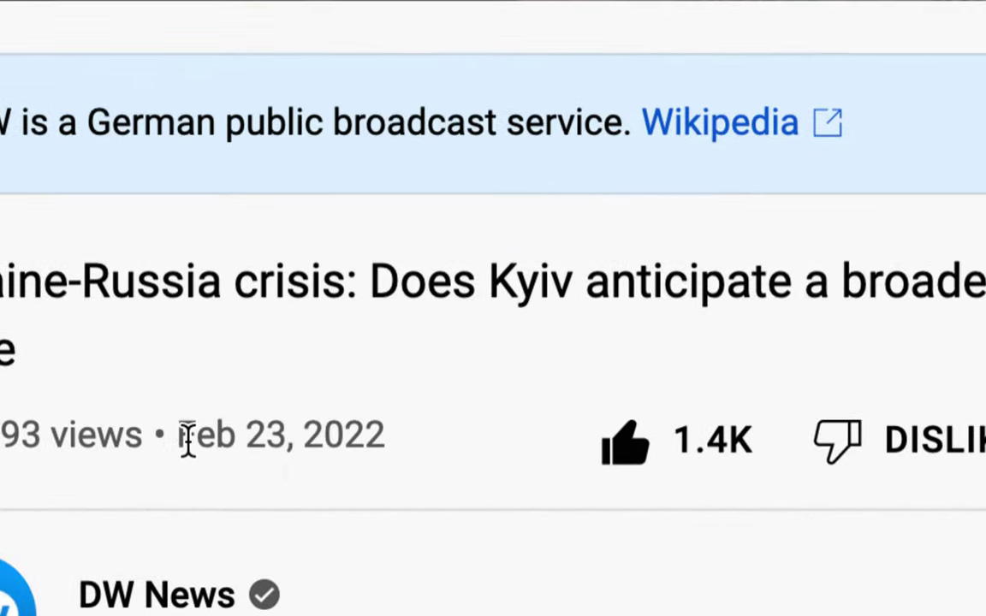
pyautogui.moveTo(209, 449); pyautogui.dragTo(383, 431)
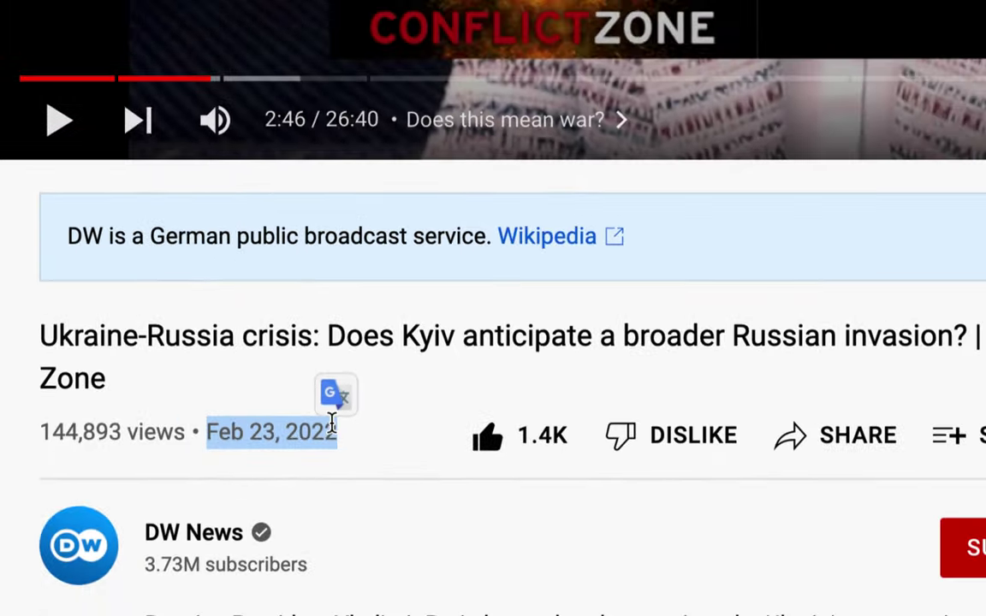
pyautogui.scroll(-3, 202, 462)
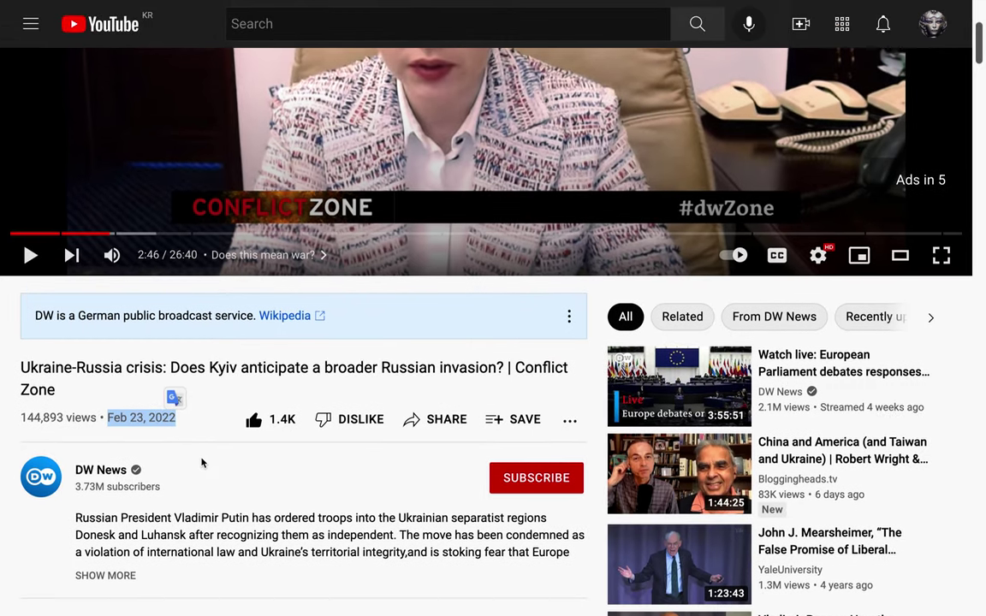
# Read down the video's comment replies to the numbered predictions about the war and highlight "Donbass" in the third prediction.
pyautogui.scroll(-5, 202, 463)
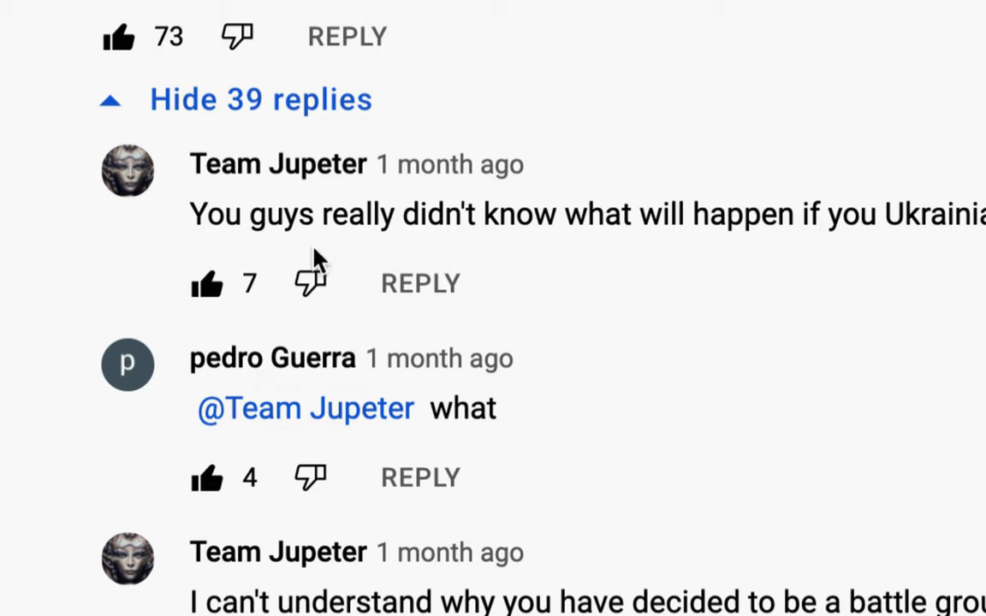
pyautogui.scroll(-3, 324, 297)
pyautogui.scroll(-8, 325, 296)
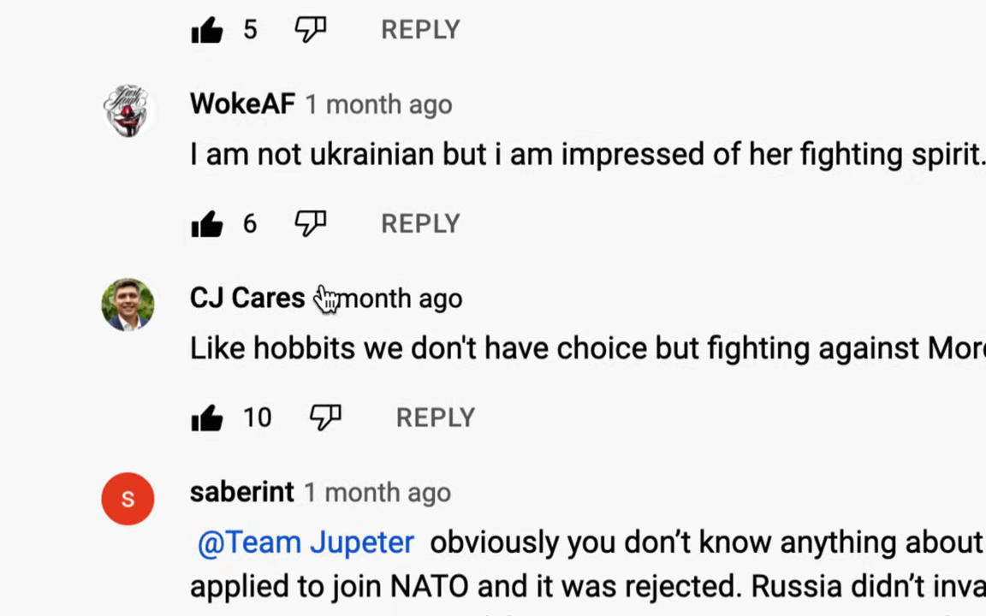
pyautogui.scroll(-10, 325, 297)
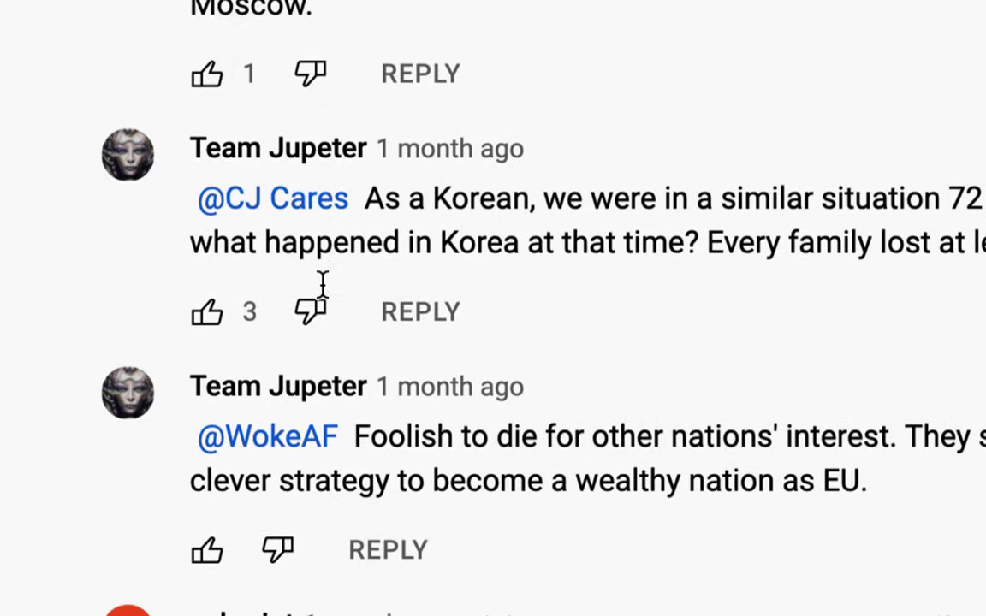
pyautogui.scroll(-7, 325, 297)
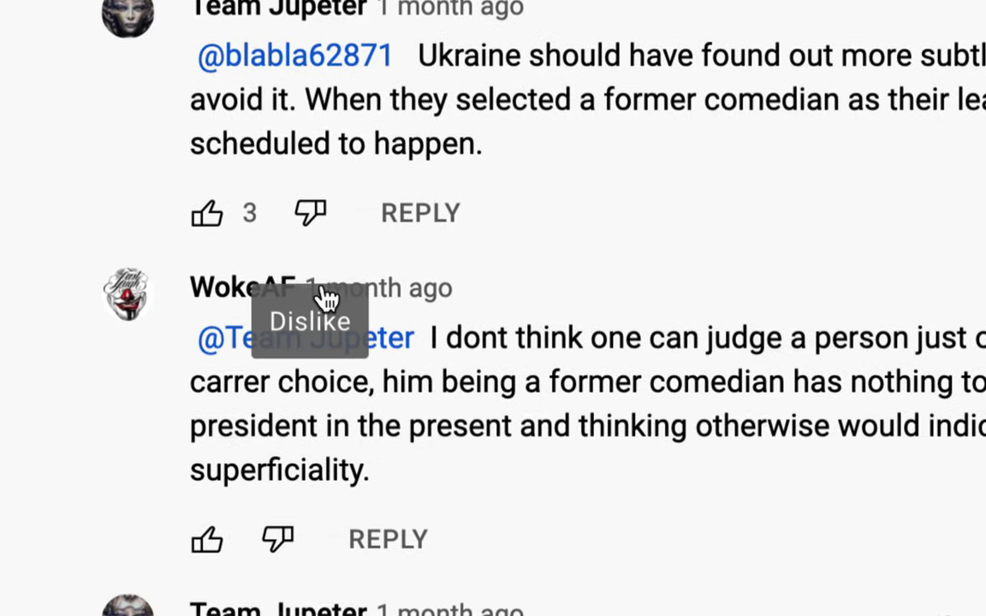
pyautogui.scroll(-9, 323, 287)
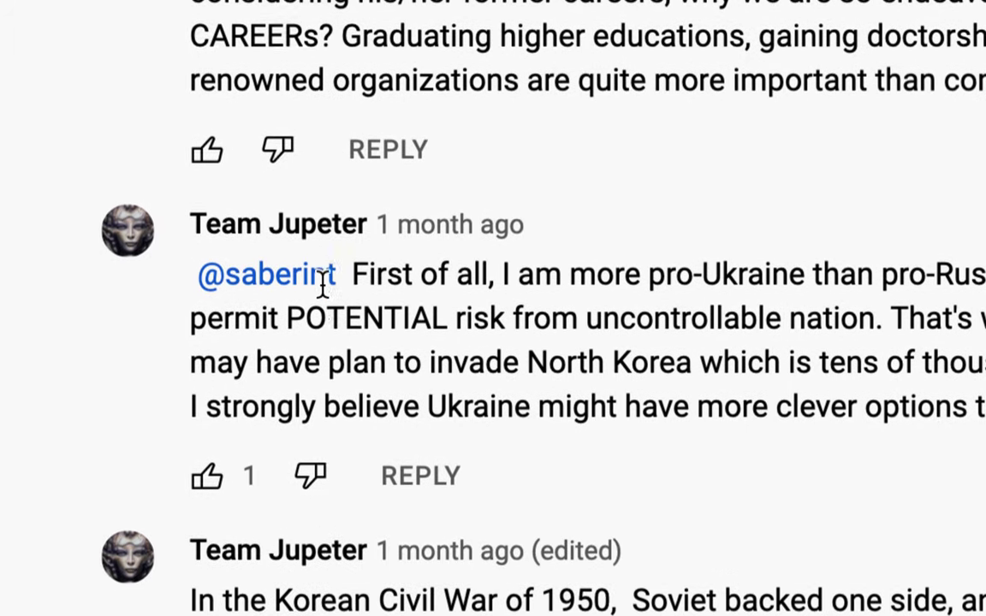
pyautogui.scroll(-5, 324, 287)
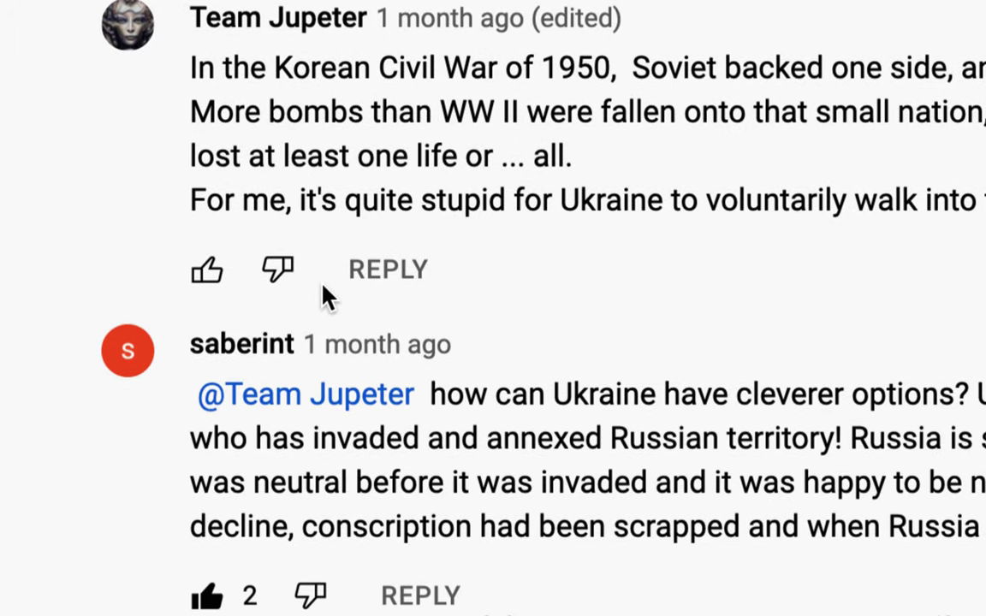
pyautogui.scroll(-12, 325, 298)
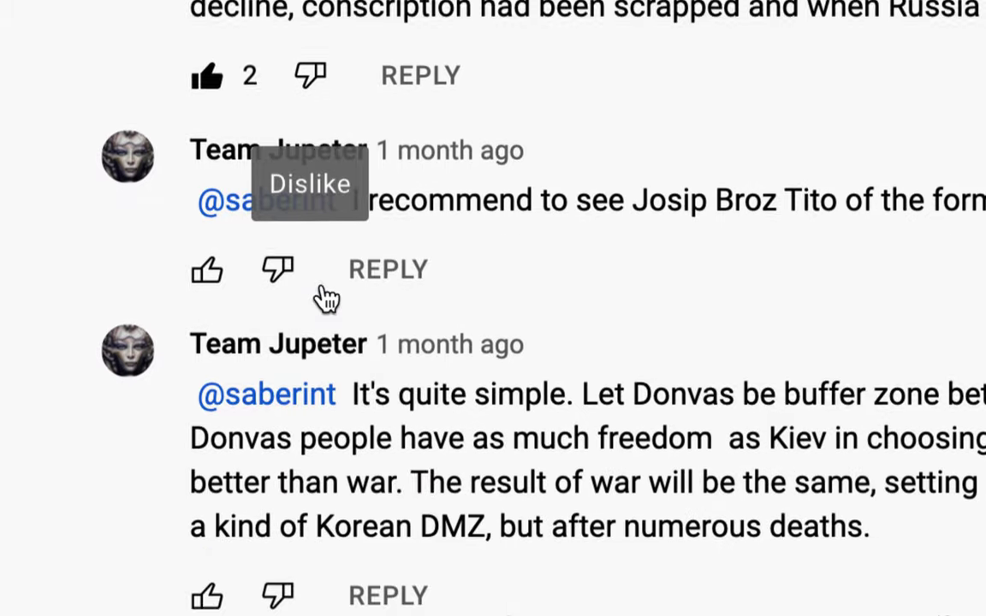
pyautogui.scroll(-9, 325, 295)
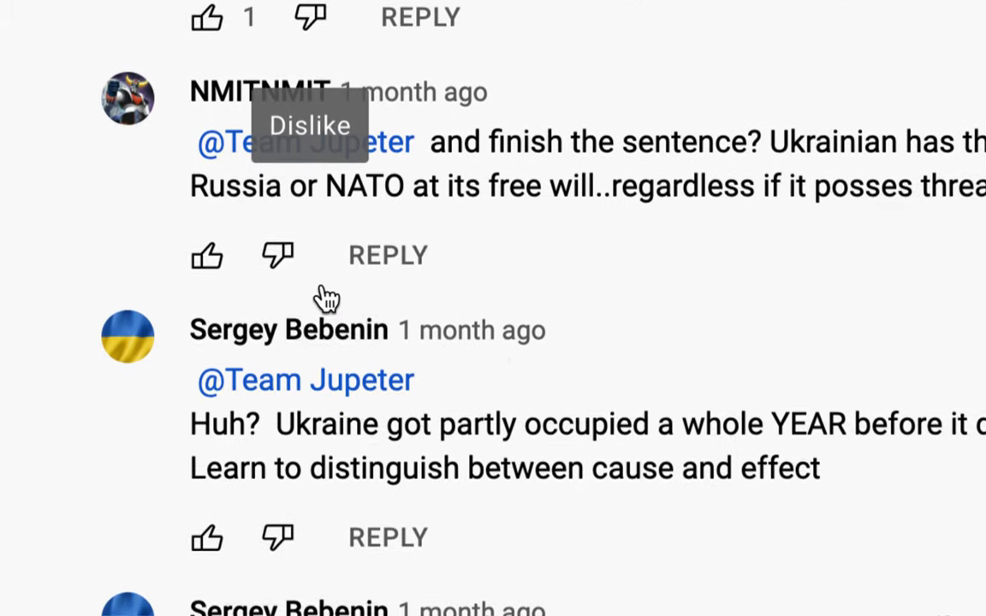
pyautogui.scroll(-9, 323, 291)
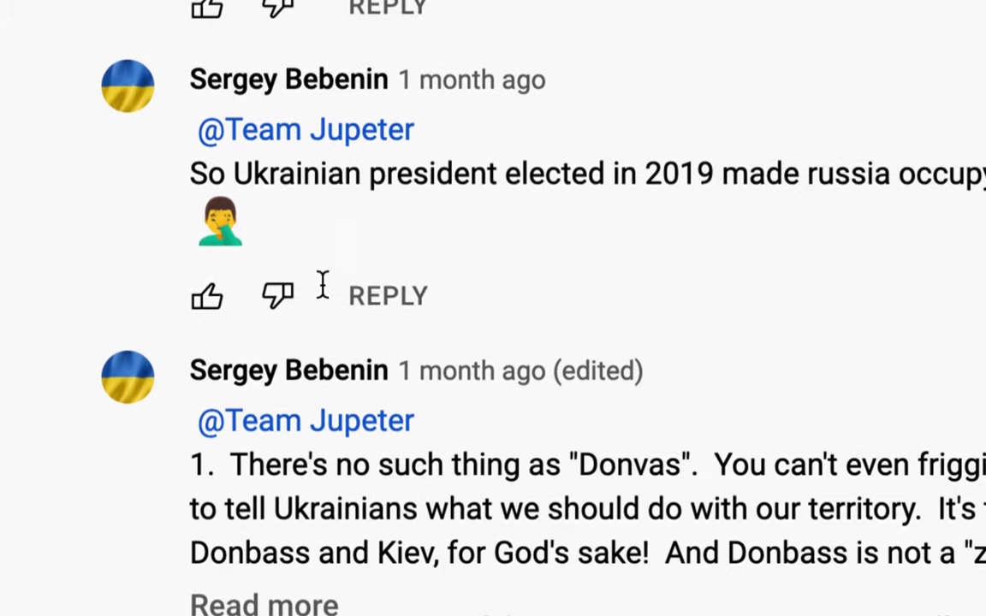
pyautogui.scroll(-10, 325, 298)
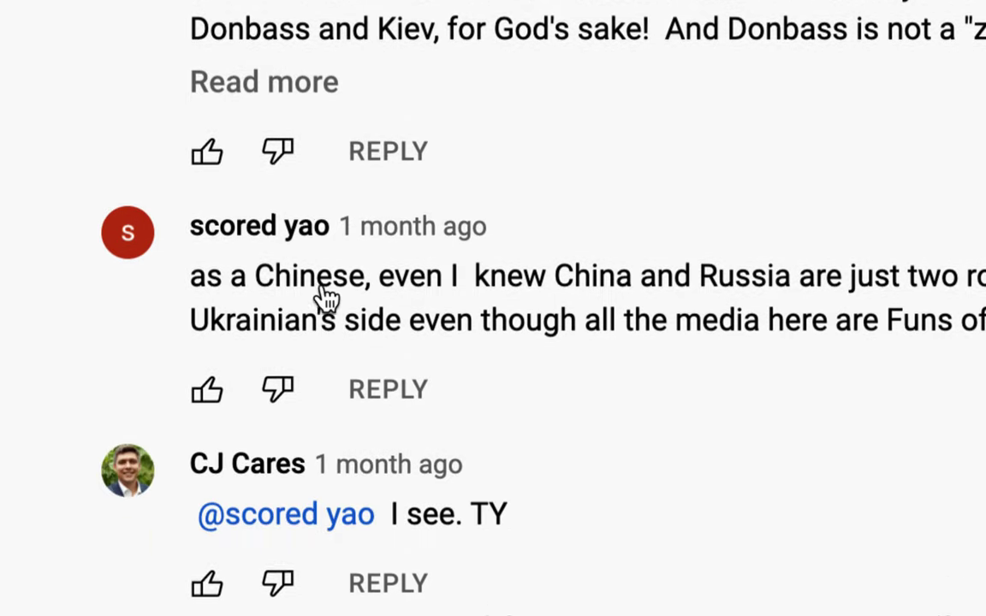
pyautogui.scroll(-7, 325, 295)
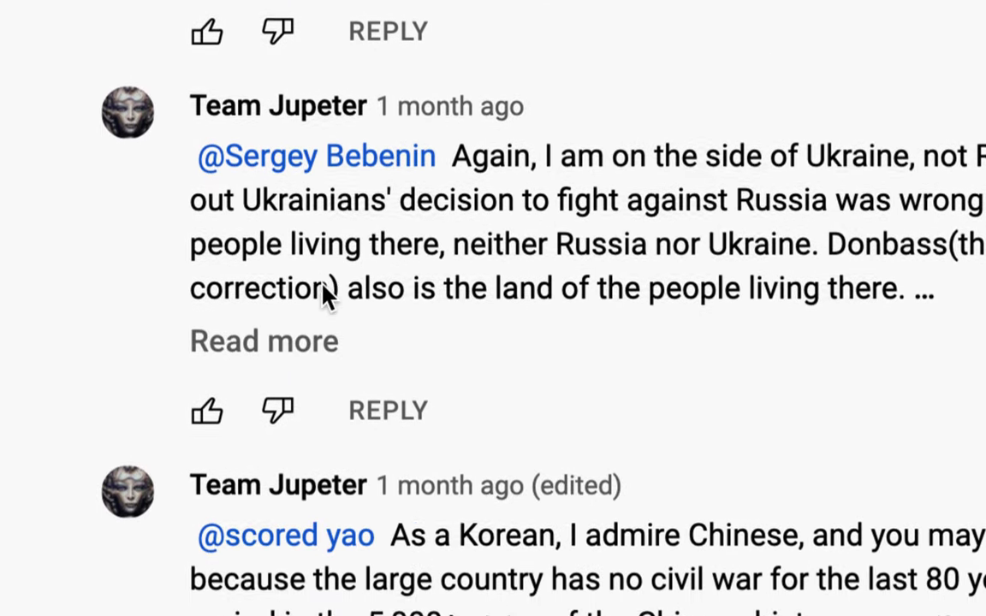
pyautogui.scroll(-1, 322, 283)
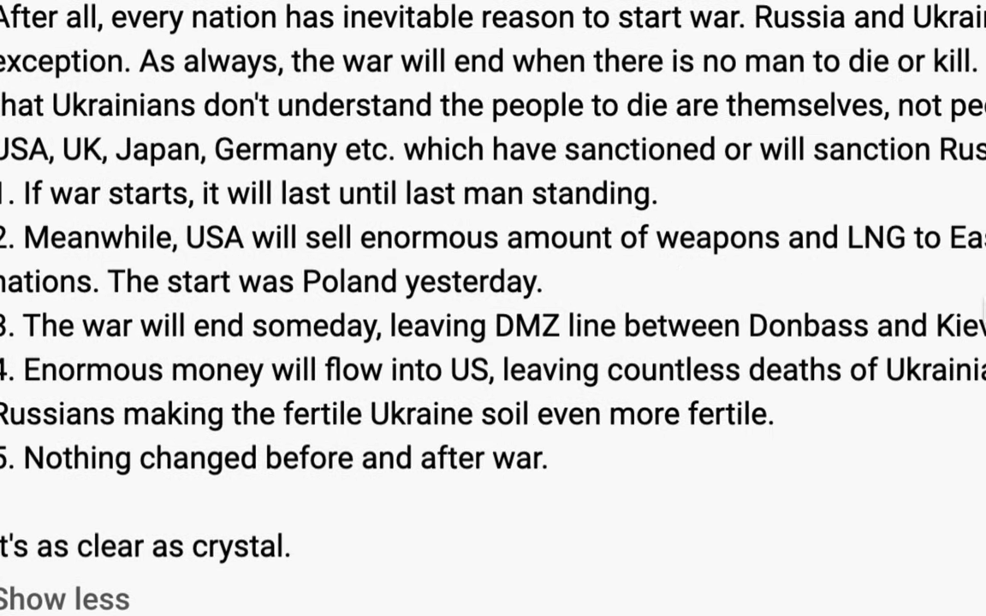
pyautogui.moveTo(643, 327); pyautogui.dragTo(763, 327)
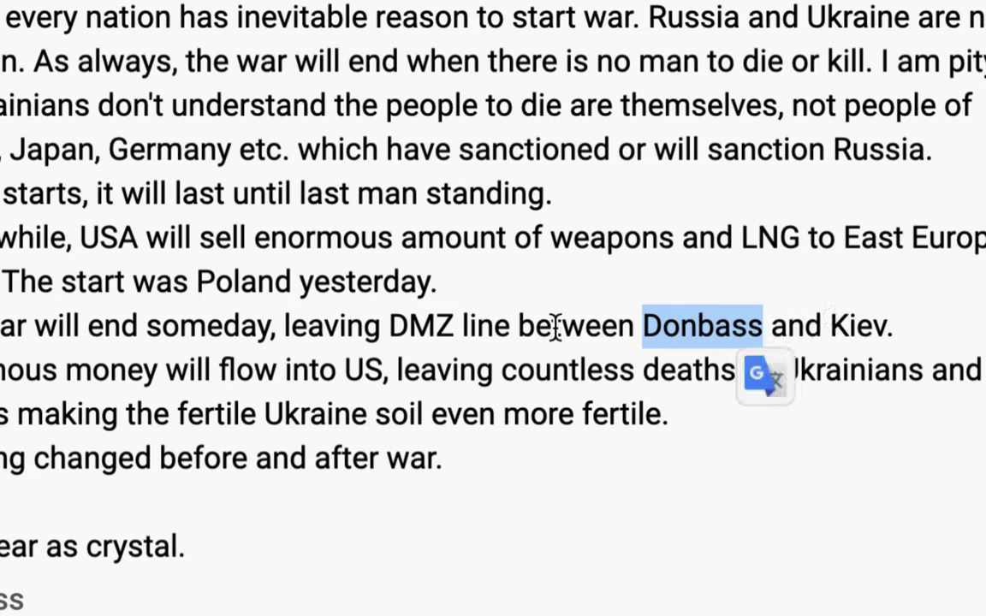
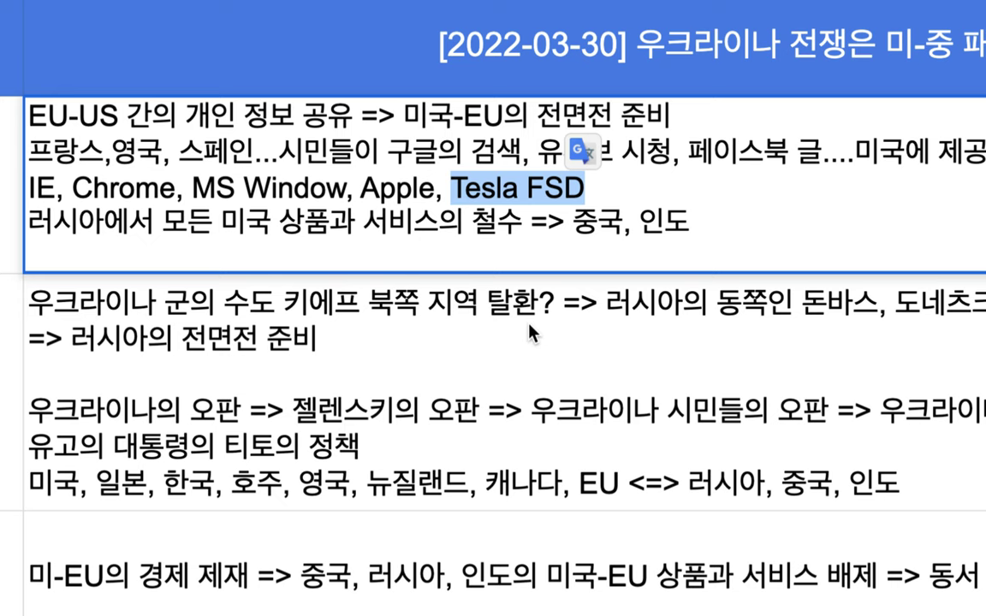
# Open the row 4 note for editing and highlight "동서 경제권 분리와 존속", ending on "존속".
pyautogui.click(460, 351)
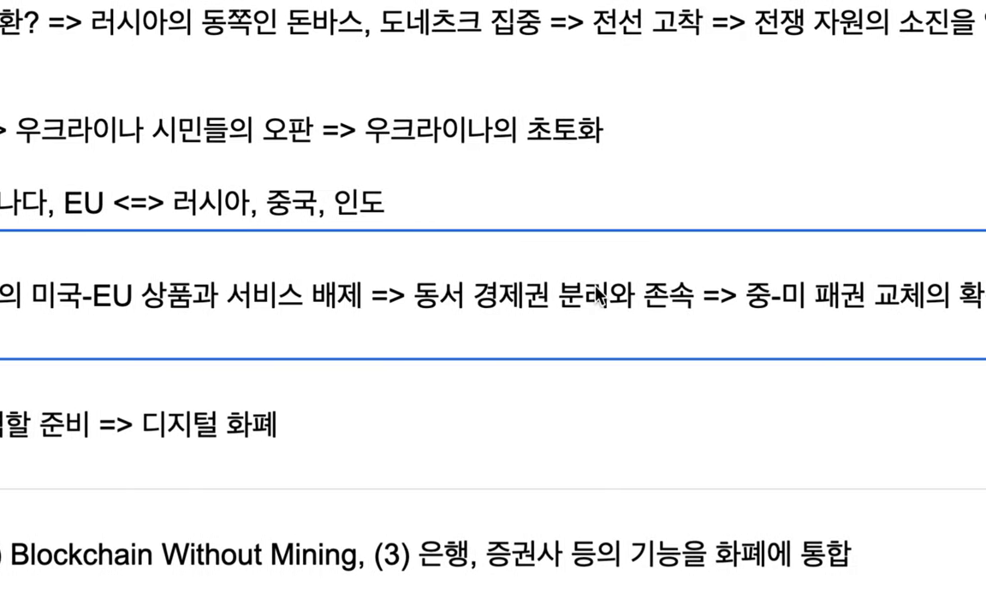
pyautogui.click(599, 295)
pyautogui.moveTo(400, 253); pyautogui.dragTo(676, 250)
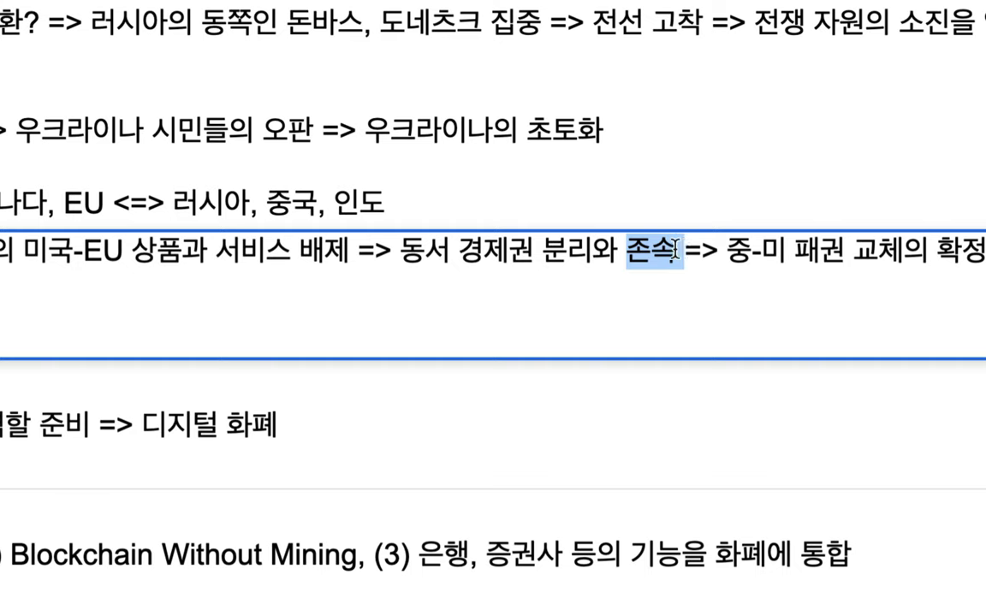
pyautogui.moveTo(592, 253); pyautogui.dragTo(428, 251)
pyautogui.moveTo(620, 251); pyautogui.dragTo(678, 253)
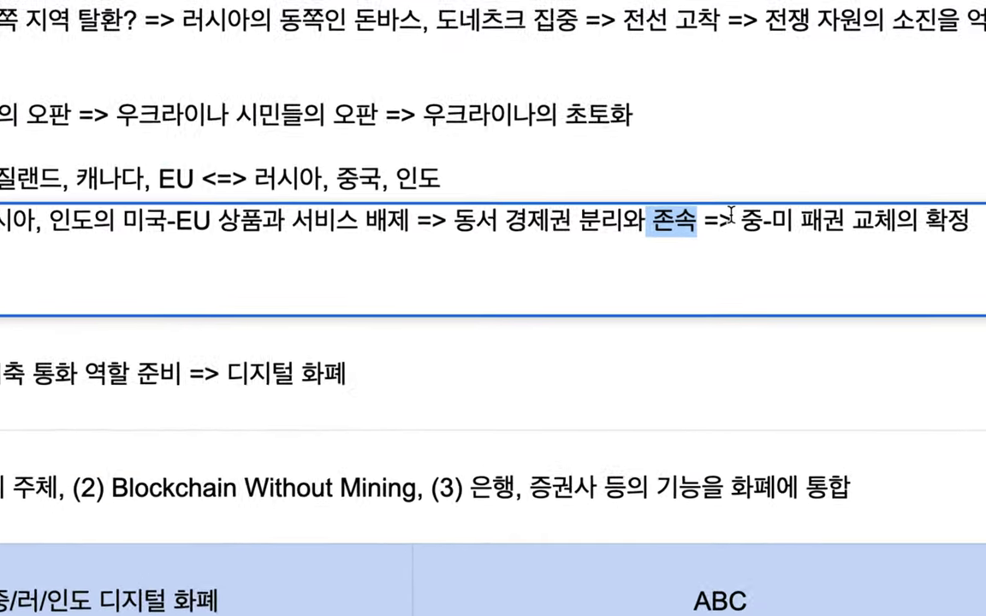
# Insert "2022년" before "중-미 패권 교체" in the row 4 note, highlight the phrase after it, and finish editing.
pyautogui.moveTo(738, 221); pyautogui.dragTo(893, 220)
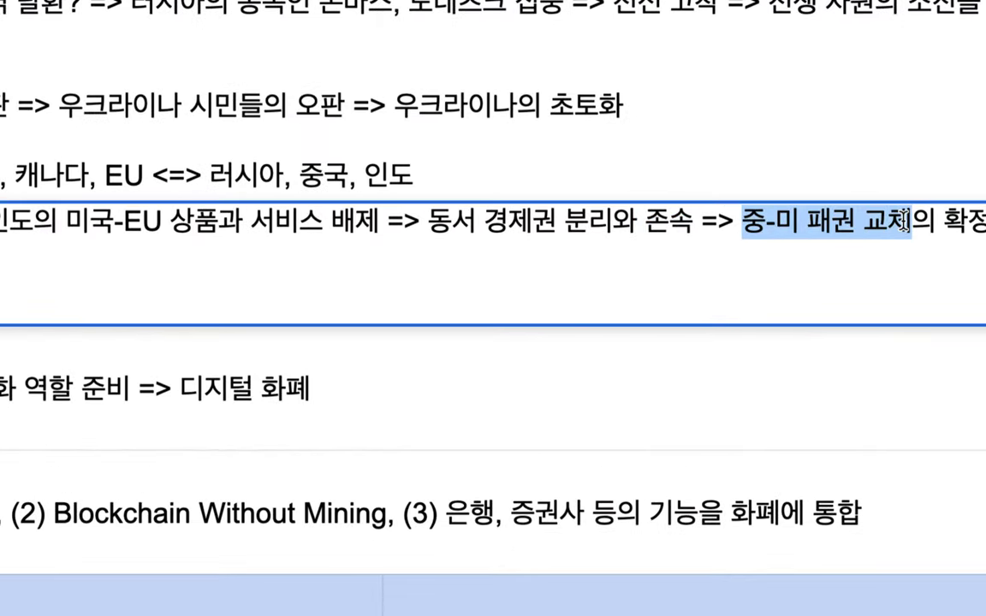
pyautogui.click(741, 220)
pyautogui.write('2022s')
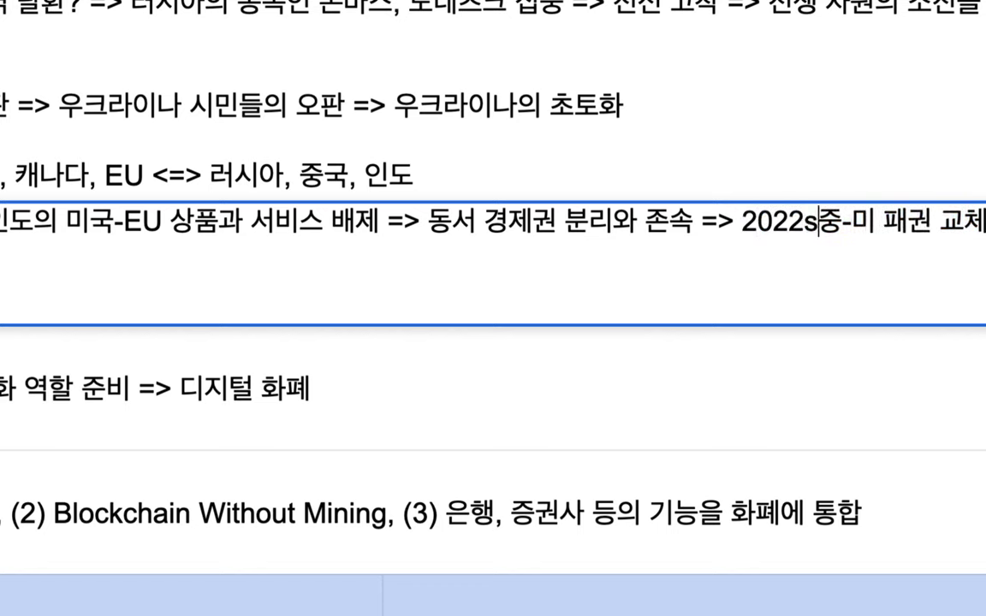
pyautogui.write('us')
pyautogui.press('BackSpace')
pyautogui.press('BackSpace')
pyautogui.press('BackSpace')
pyautogui.write('년')
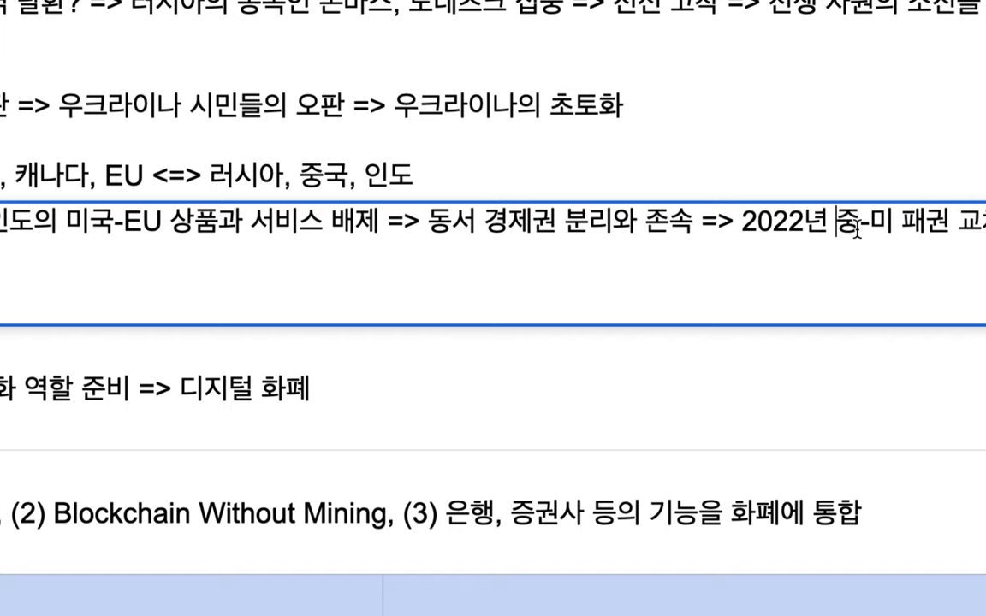
pyautogui.moveTo(837, 222); pyautogui.dragTo(973, 219)
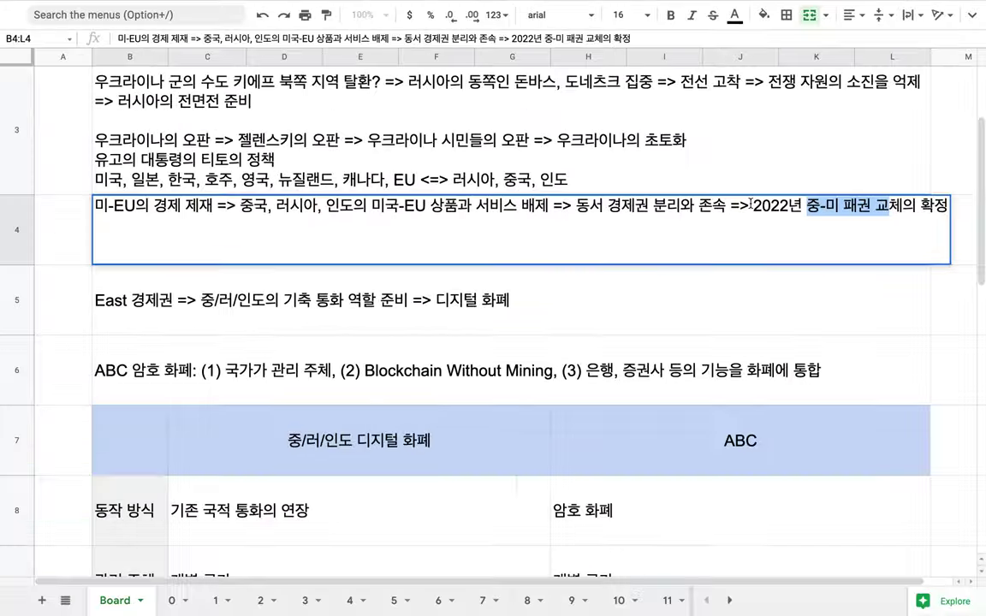
pyautogui.click(531, 148)
# Open the row 2 note for editing and highlight "EU-US 간의 개인 정보" and "미국-EU의 전면전 준비" in its first line.
pyautogui.scroll(3, 257, 137)
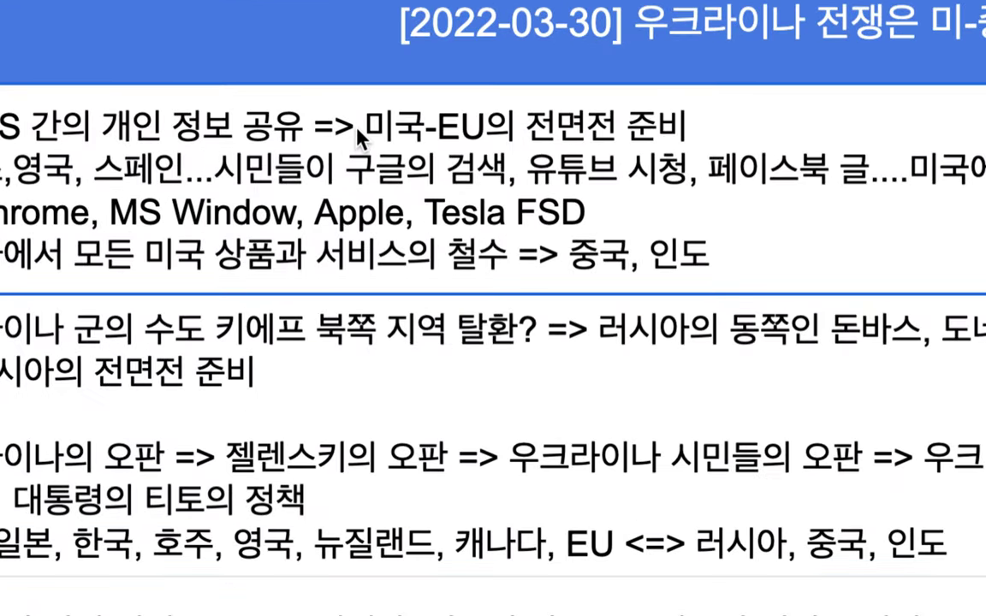
pyautogui.doubleClick(295, 151)
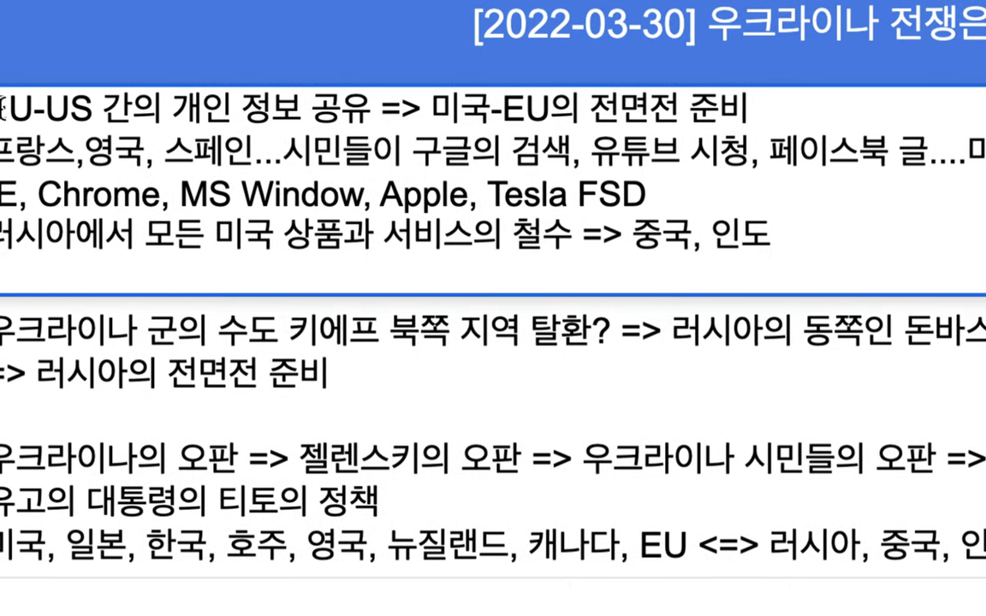
pyautogui.moveTo(26, 109); pyautogui.dragTo(342, 110)
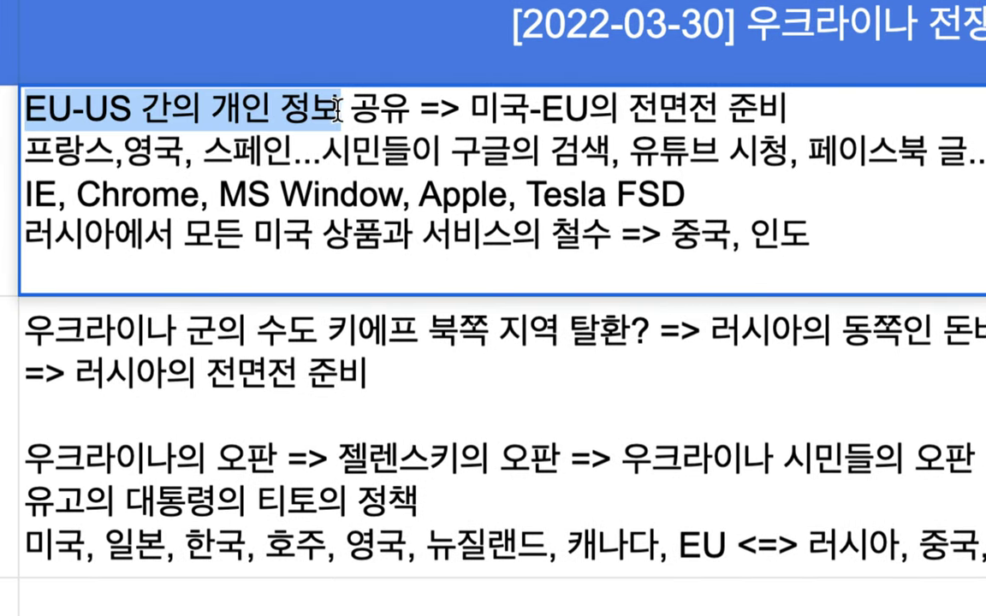
pyautogui.moveTo(469, 108); pyautogui.dragTo(781, 96)
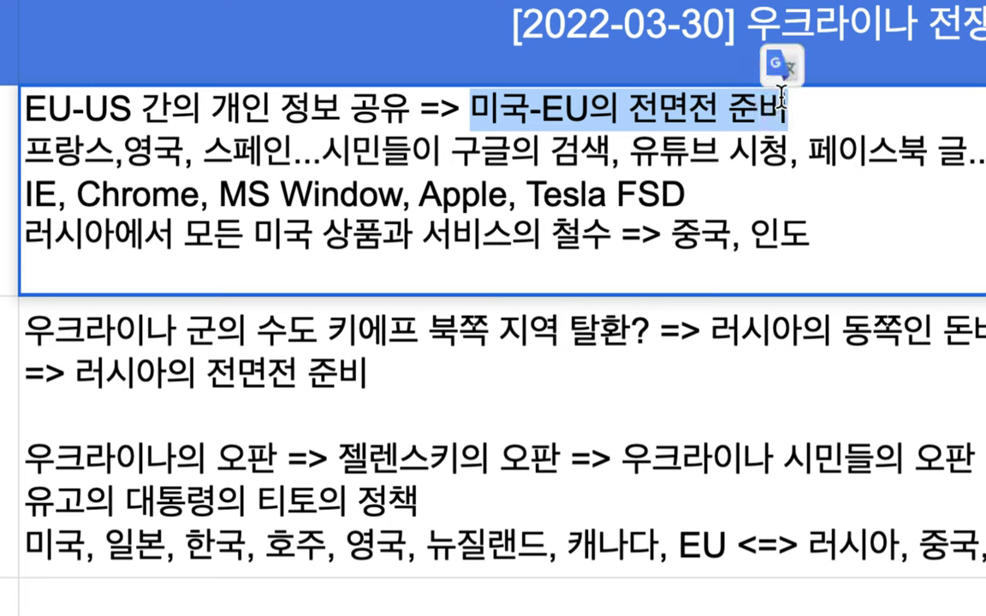
# Highlight the second and third lines of the row 2 note, from "프랑스" through "Tesla FSD".
pyautogui.moveTo(687, 192); pyautogui.dragTo(347, 149)
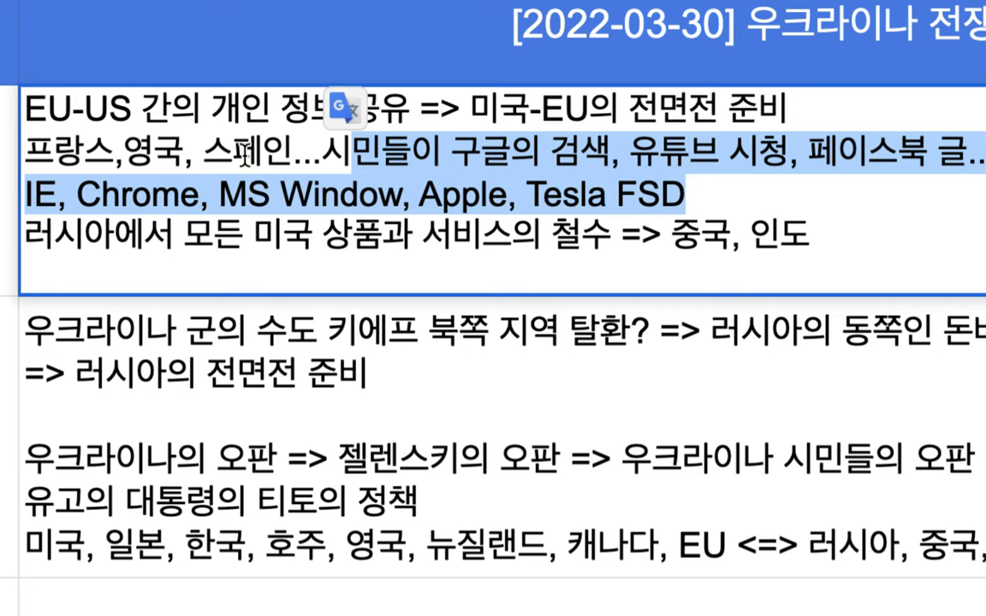
pyautogui.click(190, 147)
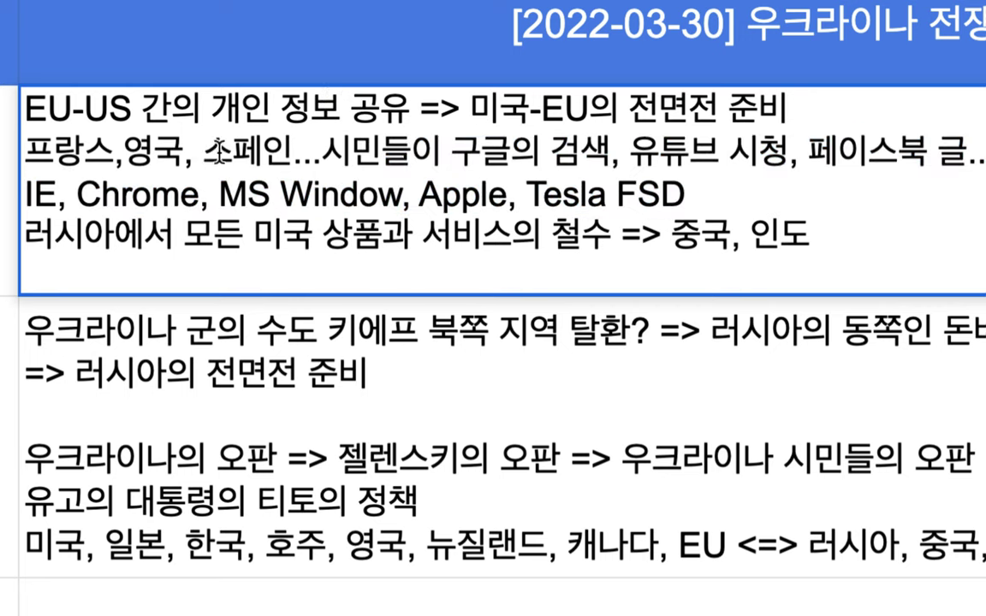
pyautogui.click(29, 150)
pyautogui.moveTo(30, 150); pyautogui.dragTo(699, 181)
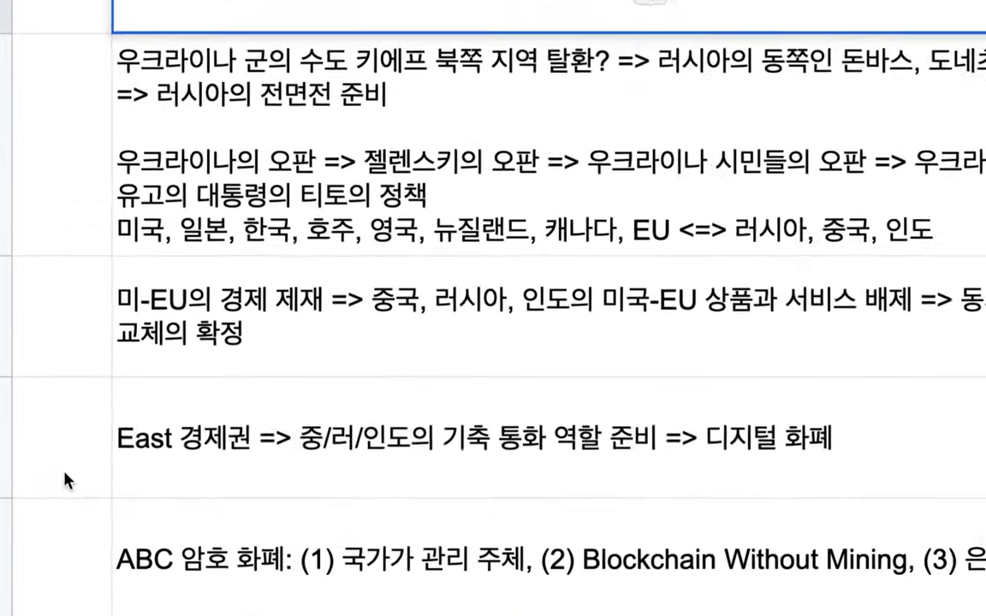
# Open the row 5 note for editing and highlight "기축 통화 역할".
pyautogui.doubleClick(151, 473)
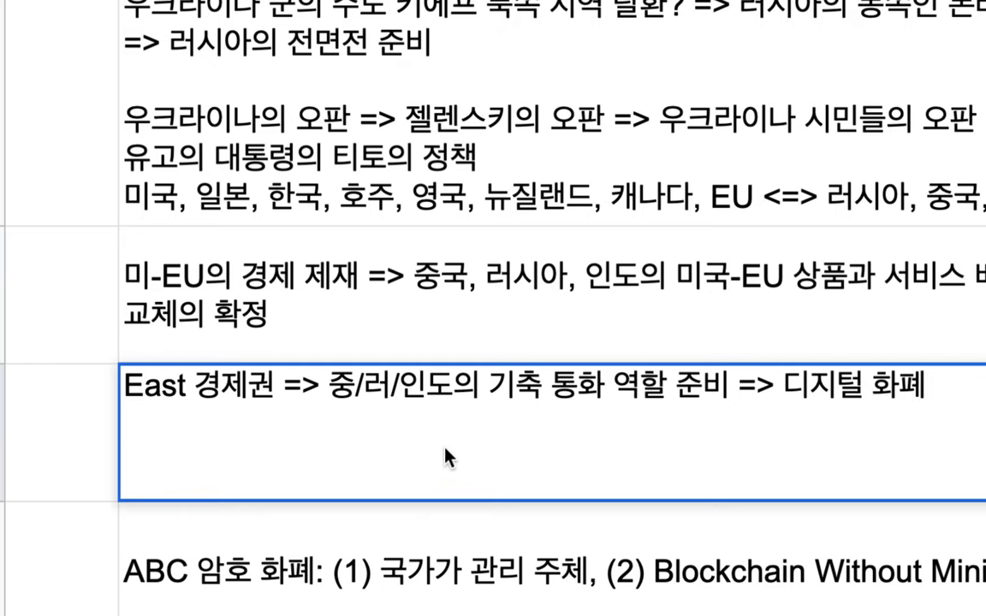
pyautogui.moveTo(489, 385); pyautogui.dragTo(659, 387)
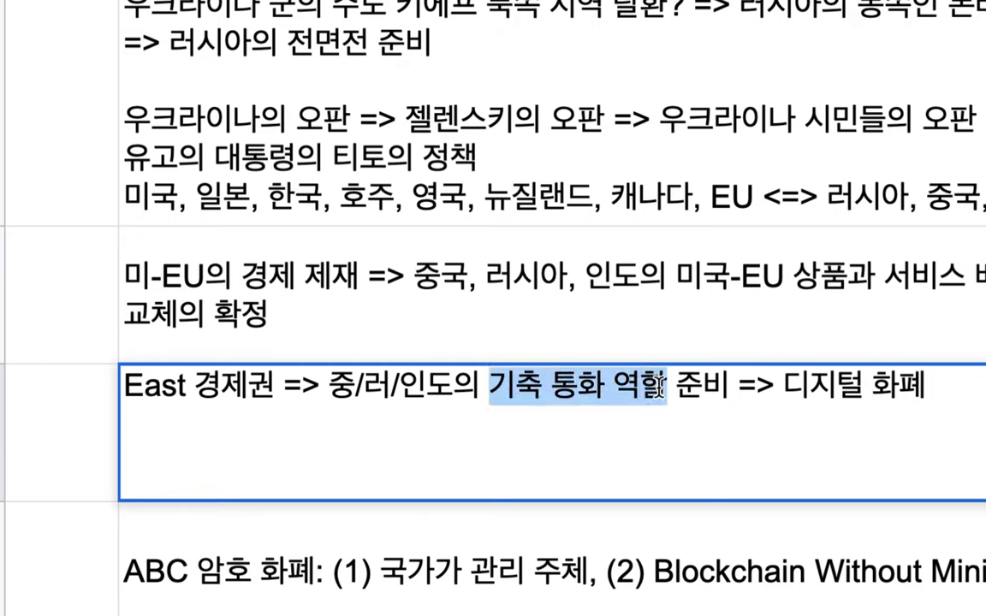
# Highlight "중/러/인도", "디지털 화폐" and "East 경제권" one after another in the row 5 note.
pyautogui.moveTo(330, 385); pyautogui.dragTo(453, 385)
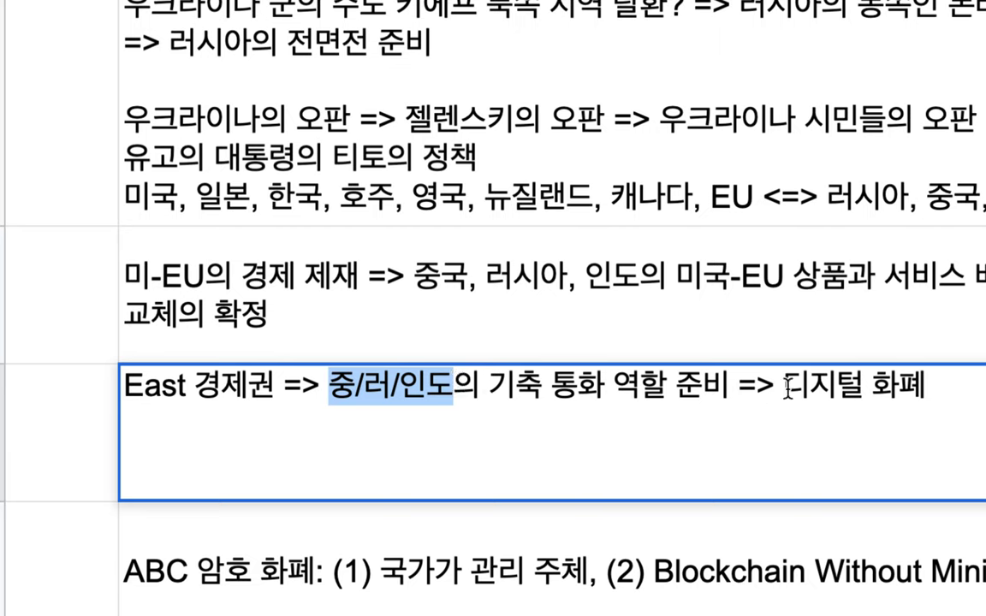
pyautogui.moveTo(784, 385); pyautogui.dragTo(923, 386)
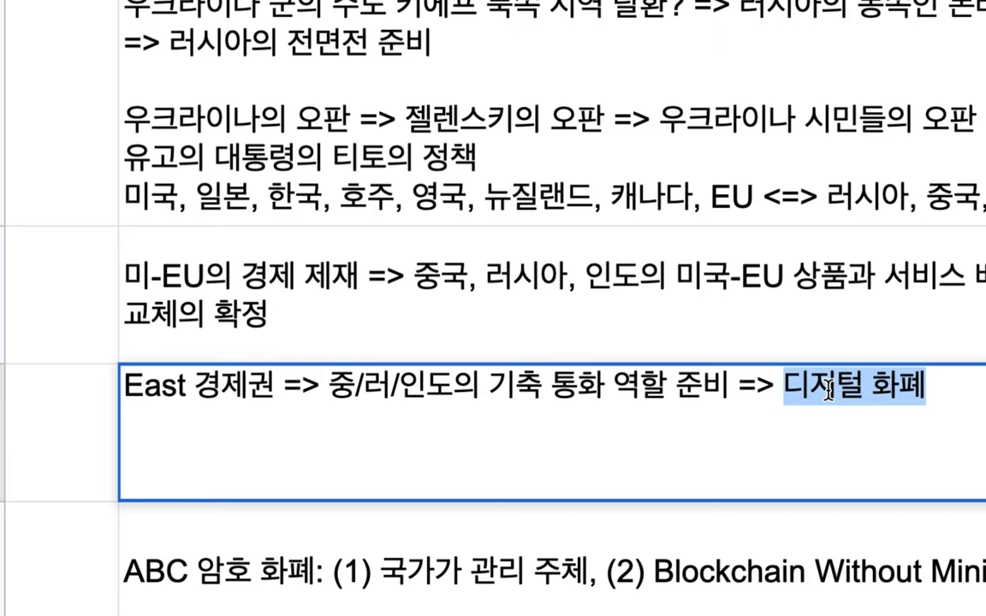
pyautogui.moveTo(274, 386); pyautogui.dragTo(127, 385)
# Insert "(= 일대일로 경제권 + 유라시아 경제권 + 인도 경제권)" directly after "East 경제권" in the row 5 note.
pyautogui.click(266, 390)
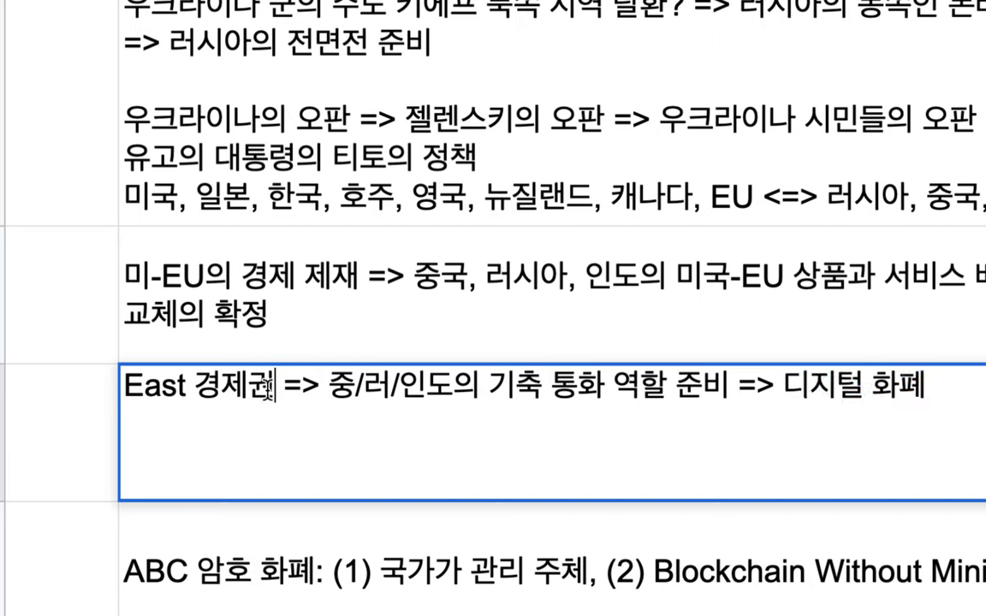
pyautogui.write('(= 일대')
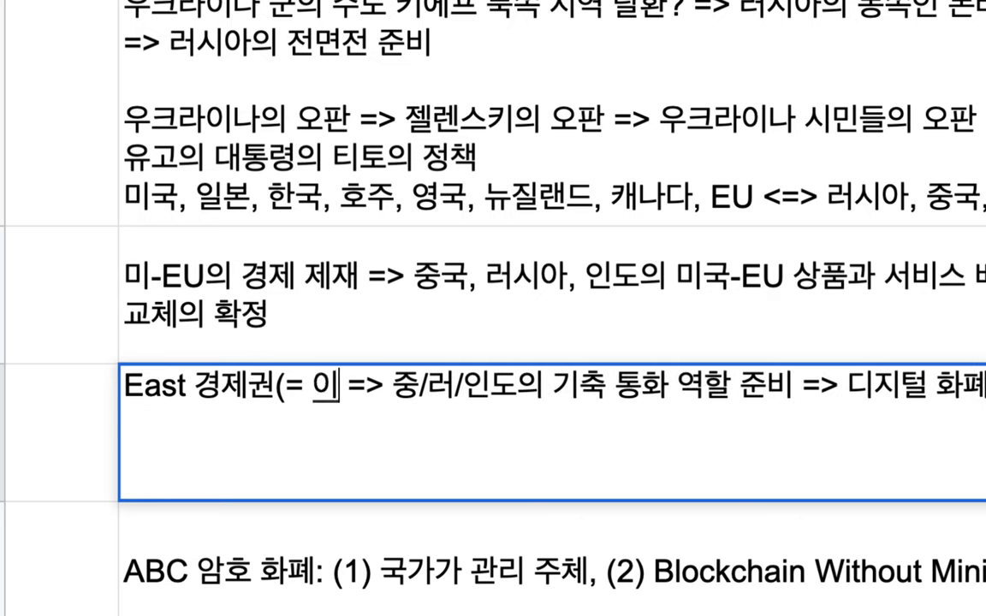
pyautogui.write('일로 경제권')
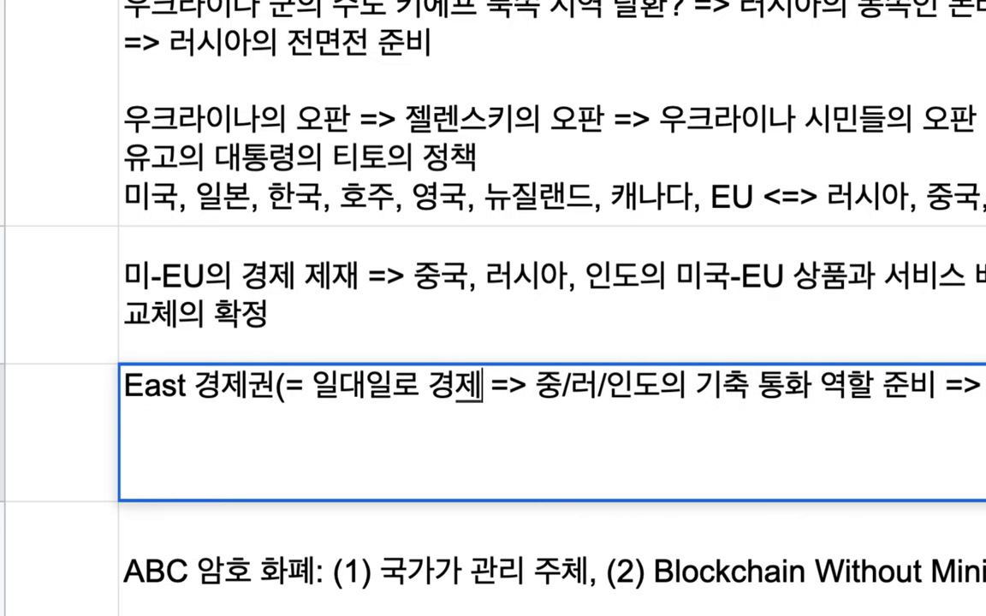
pyautogui.write(' + ㅇ')
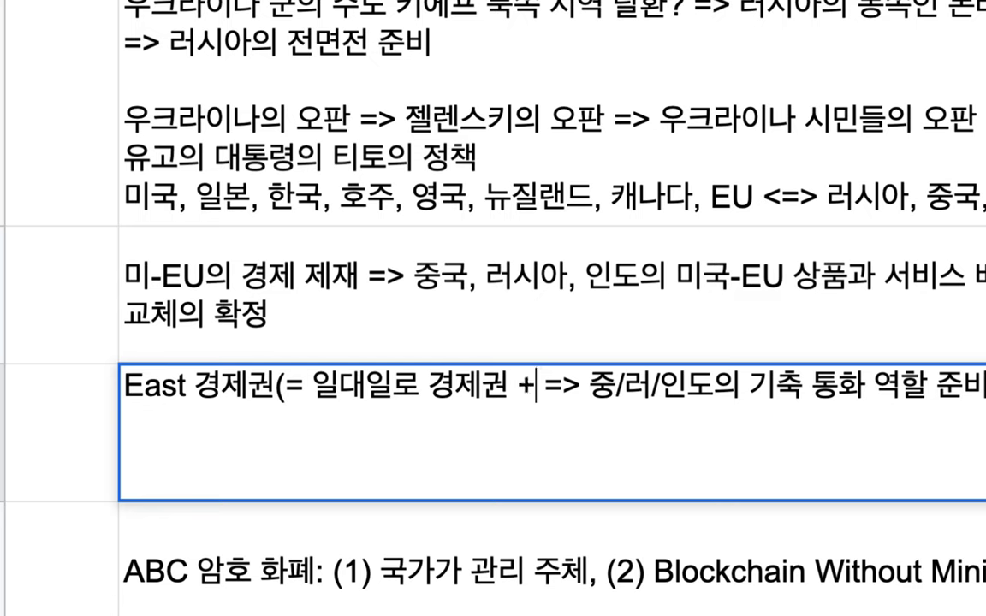
pyautogui.write('ㅠ라시아 경ㅈ')
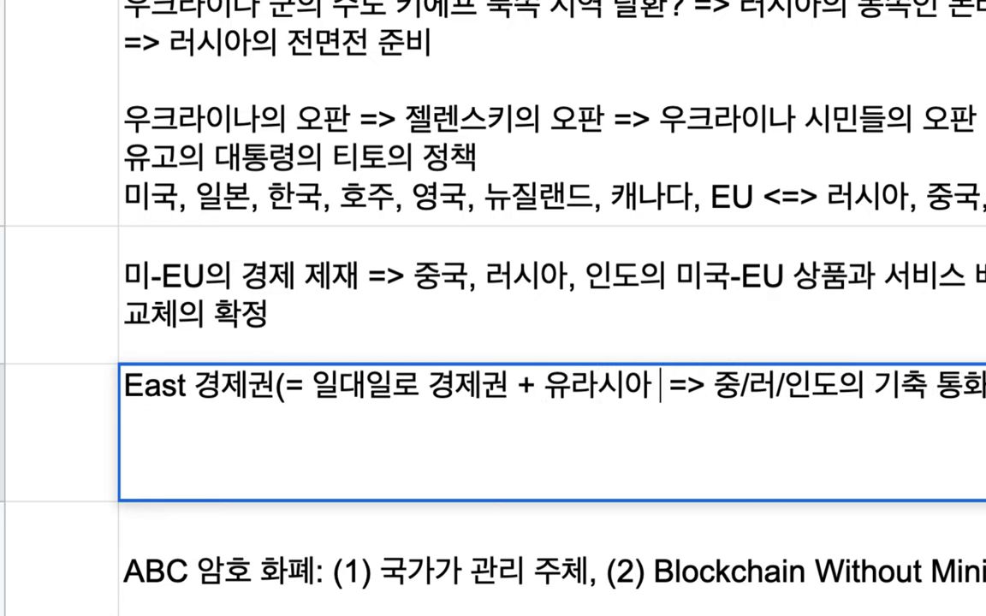
pyautogui.write('ㅔ권)')
pyautogui.press('BackSpace')
pyautogui.write('+ 인도 경ㅈ')
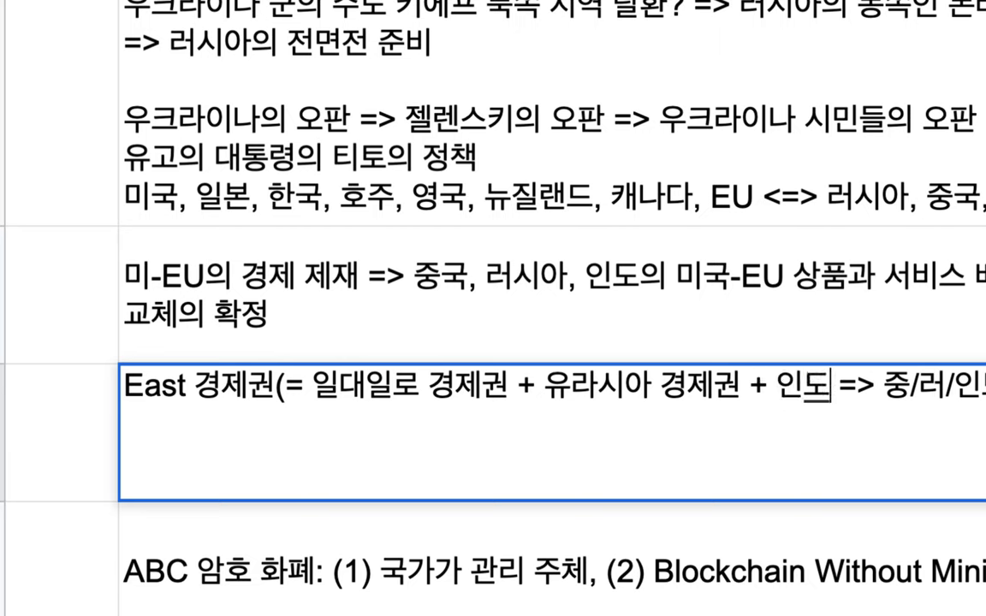
pyautogui.write('ㅔ권)')
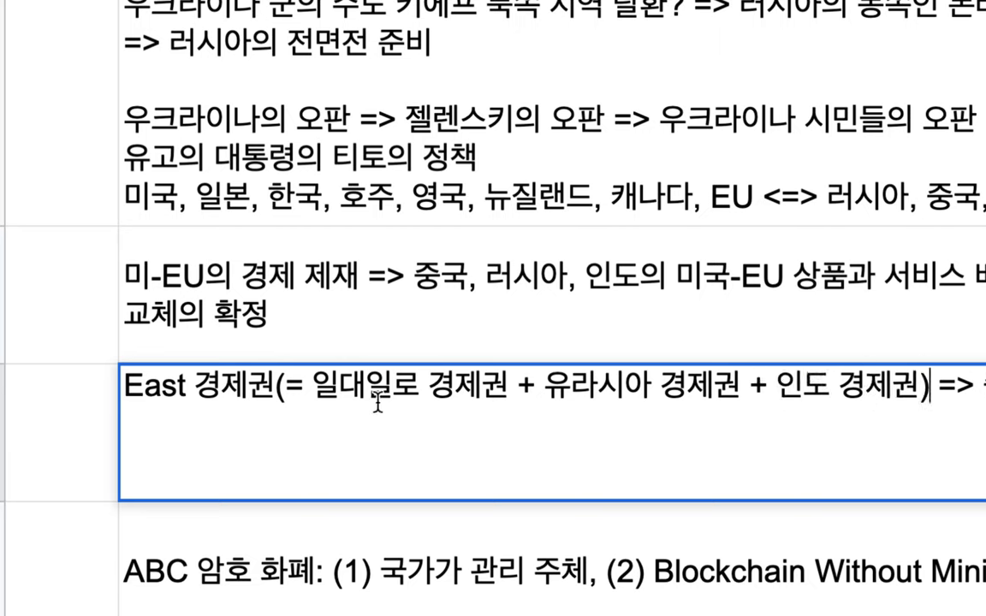
# Highlight the added economic zones, "디지털 화폐" and "중/러/인도" in the row 5 note, and finish editing it.
pyautogui.moveTo(317, 387); pyautogui.dragTo(460, 386)
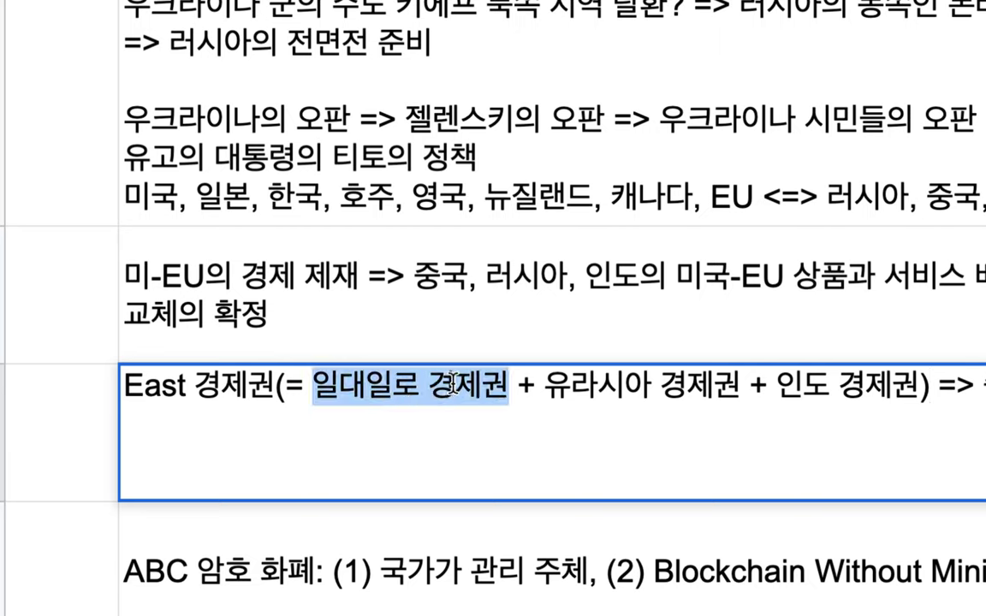
pyautogui.moveTo(542, 386); pyautogui.dragTo(869, 387)
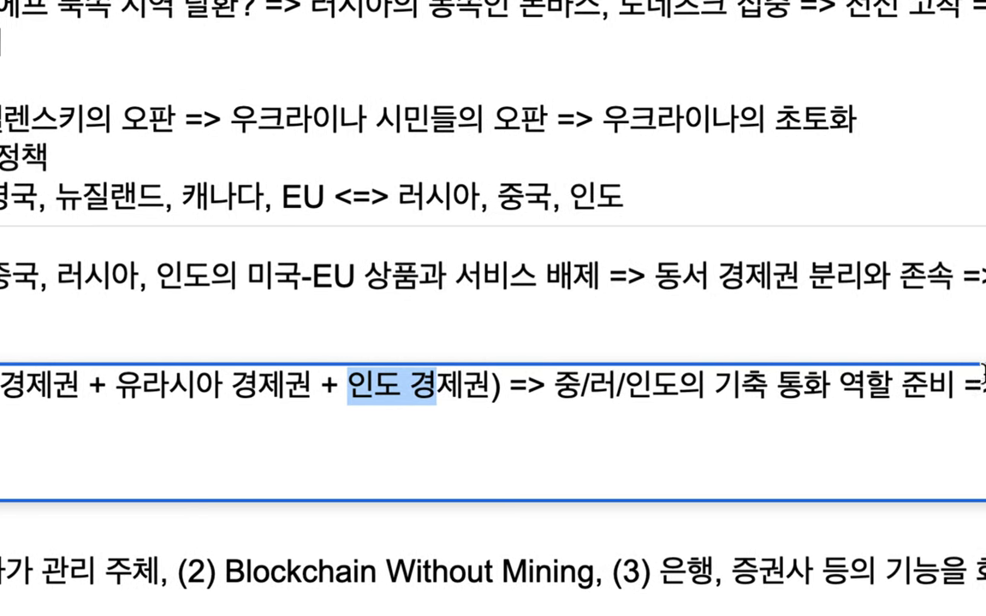
pyautogui.click(745, 383)
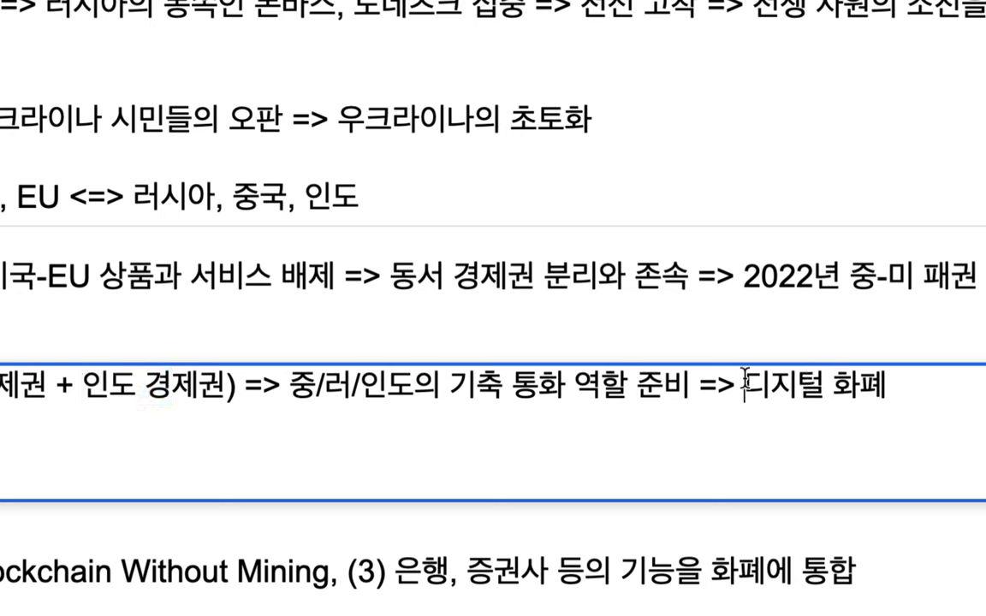
pyautogui.moveTo(744, 382); pyautogui.dragTo(889, 383)
pyautogui.moveTo(291, 383); pyautogui.dragTo(415, 389)
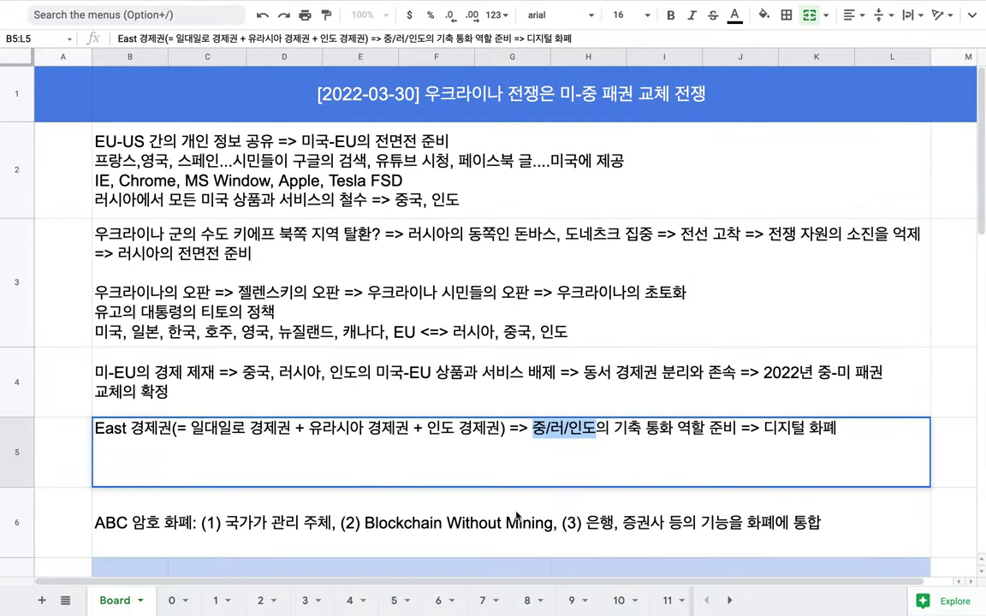
pyautogui.click(249, 570)
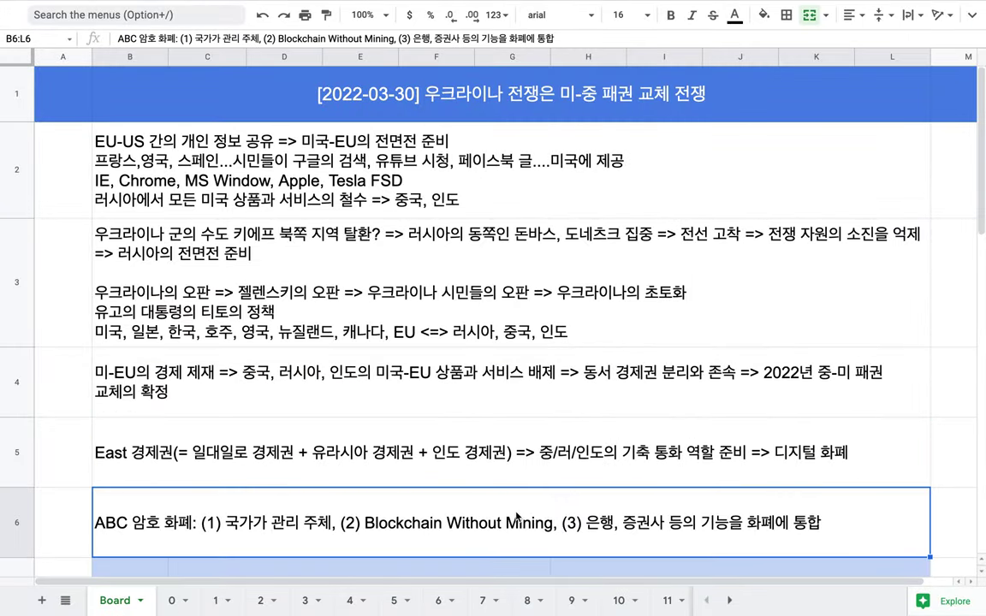
# Open the row 6 note on "ABC 암호 화폐" for editing and highlight "국가" in its first item.
pyautogui.scroll(-5, 516, 516)
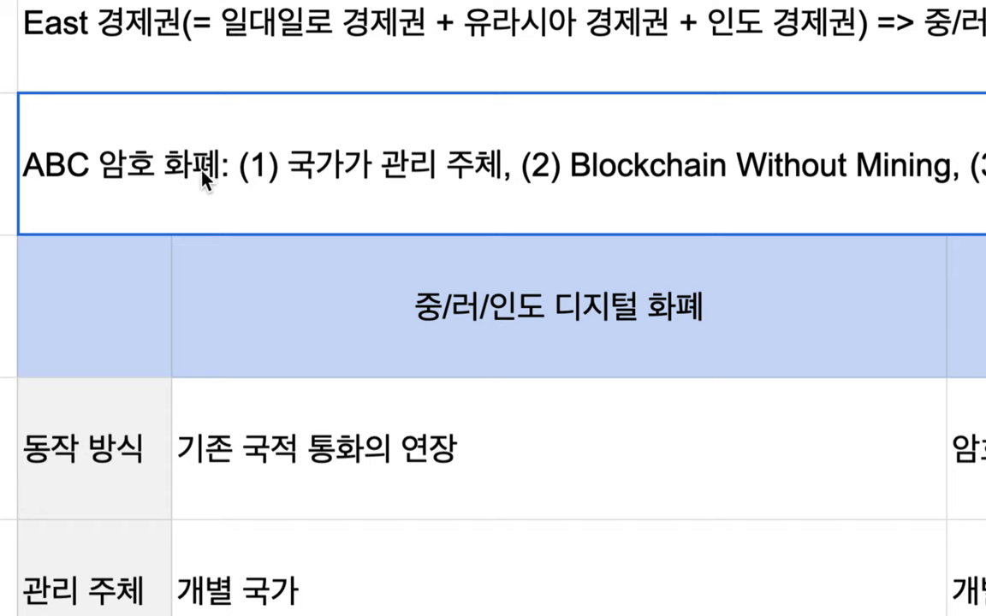
pyautogui.doubleClick(289, 179)
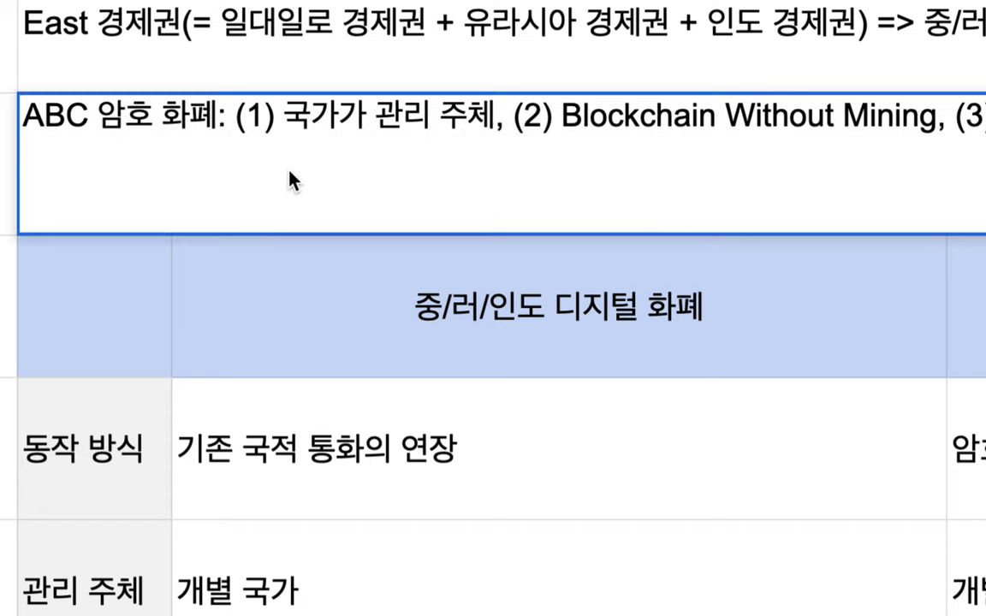
pyautogui.moveTo(283, 114); pyautogui.dragTo(342, 114)
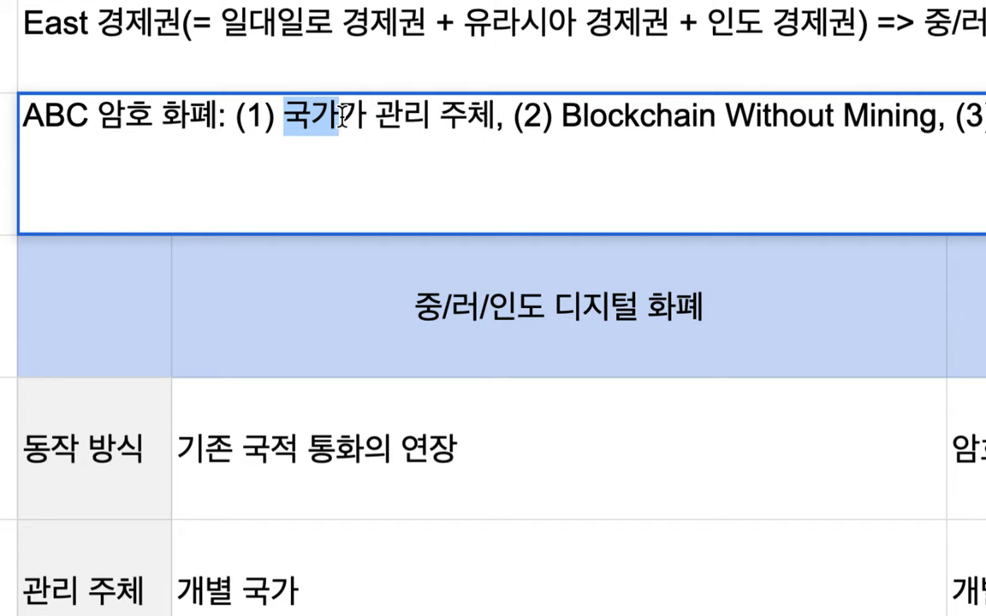